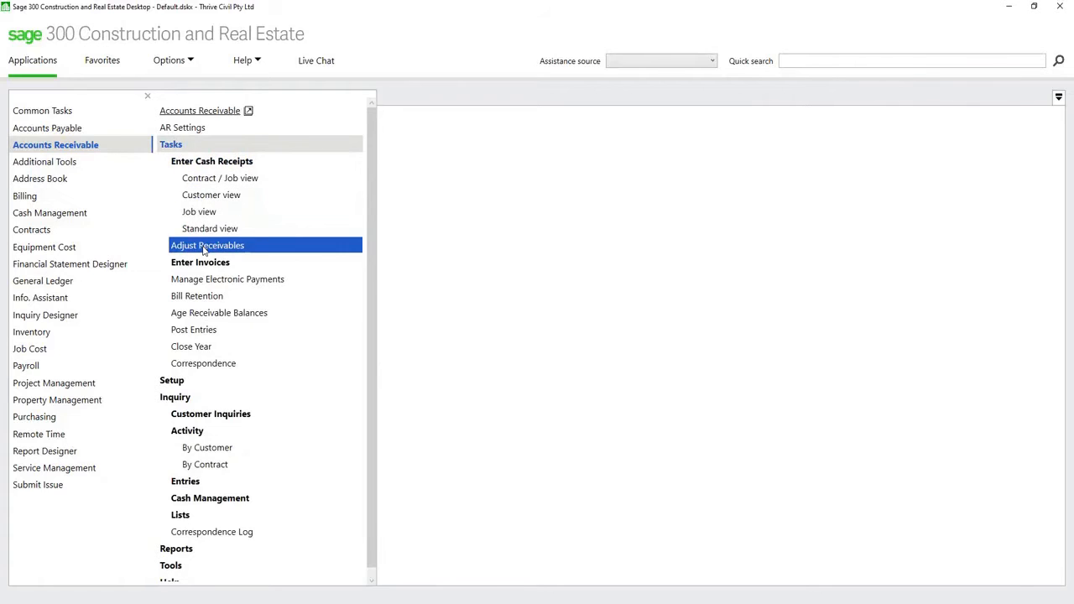
Open Adjust Receivables for Accounts Receivable and choose Roadtek from the customer list.
{"action": "left_click", "coordinate": [204, 246]}
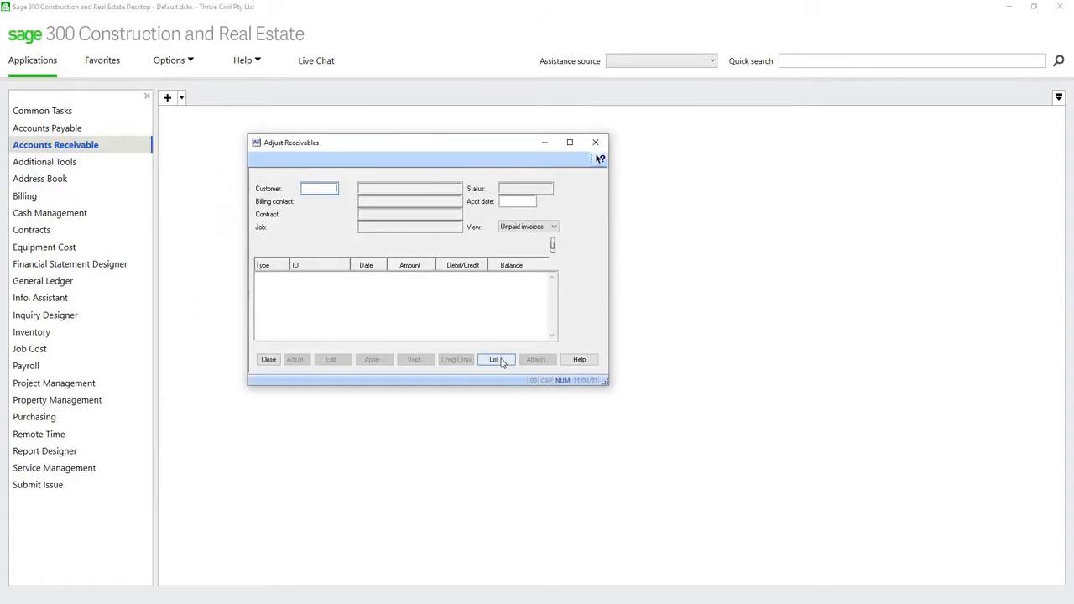
{"action": "left_click", "coordinate": [495, 359]}
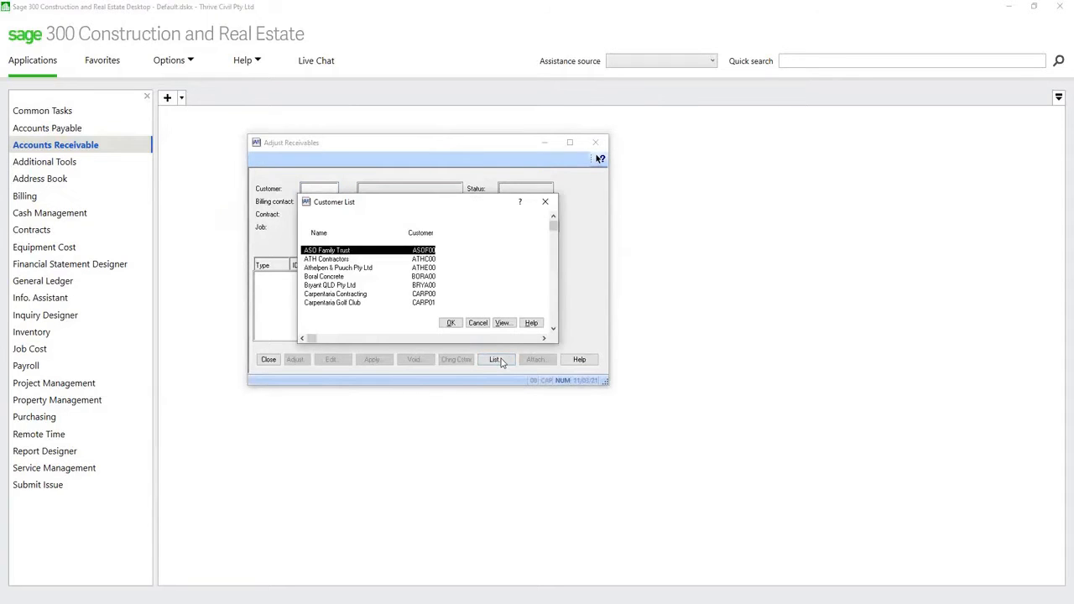
{"action": "key", "text": "r"}
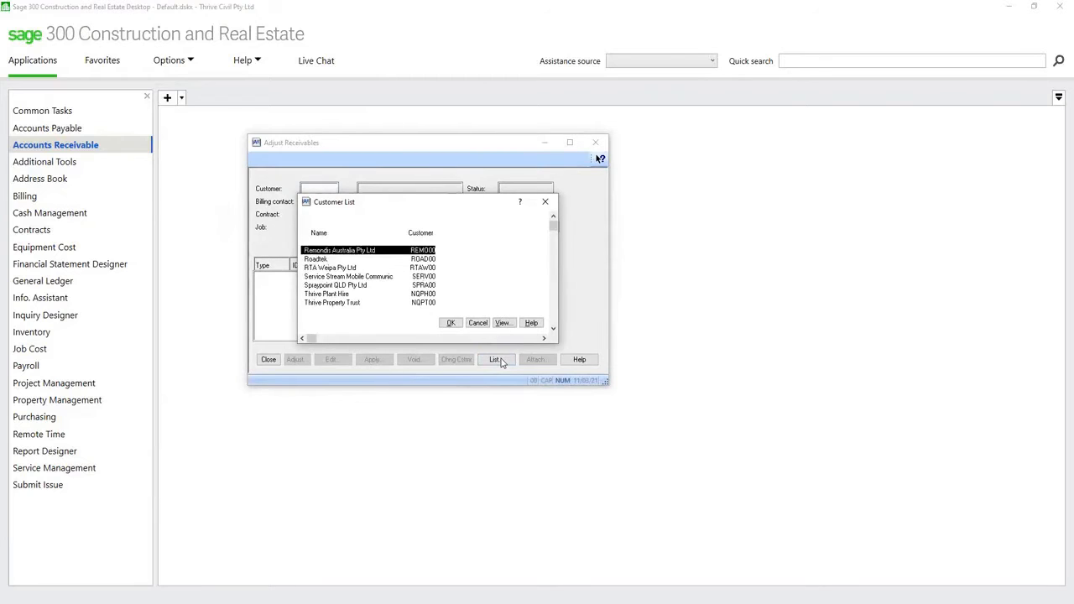
{"action": "key", "text": "Down"}
{"action": "left_click", "coordinate": [451, 323]}
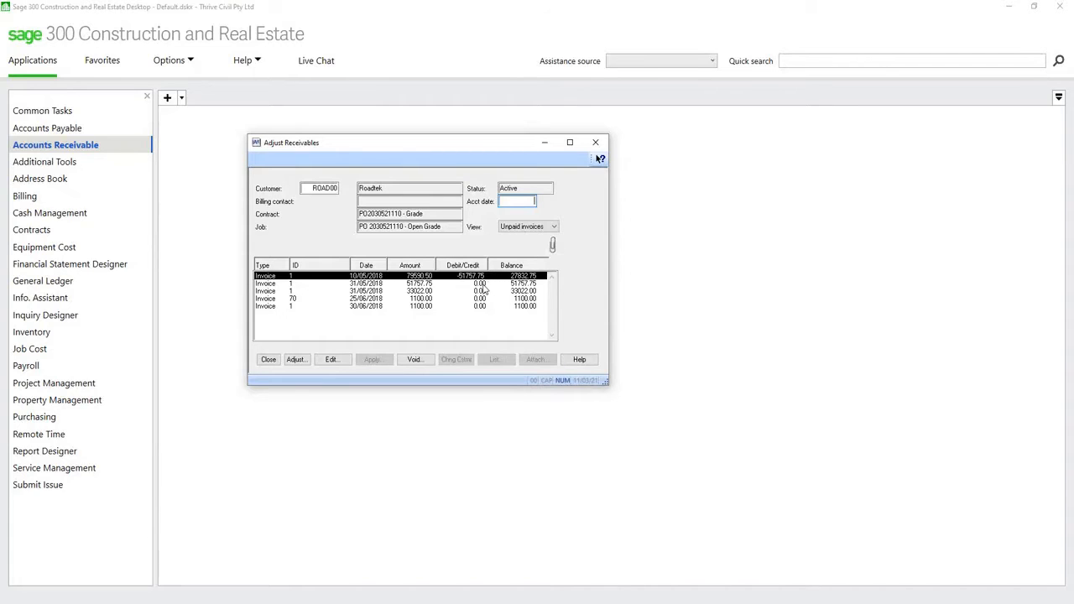
Check the first two unpaid invoices, and set the receivables view to All activity.
{"action": "left_click", "coordinate": [483, 285]}
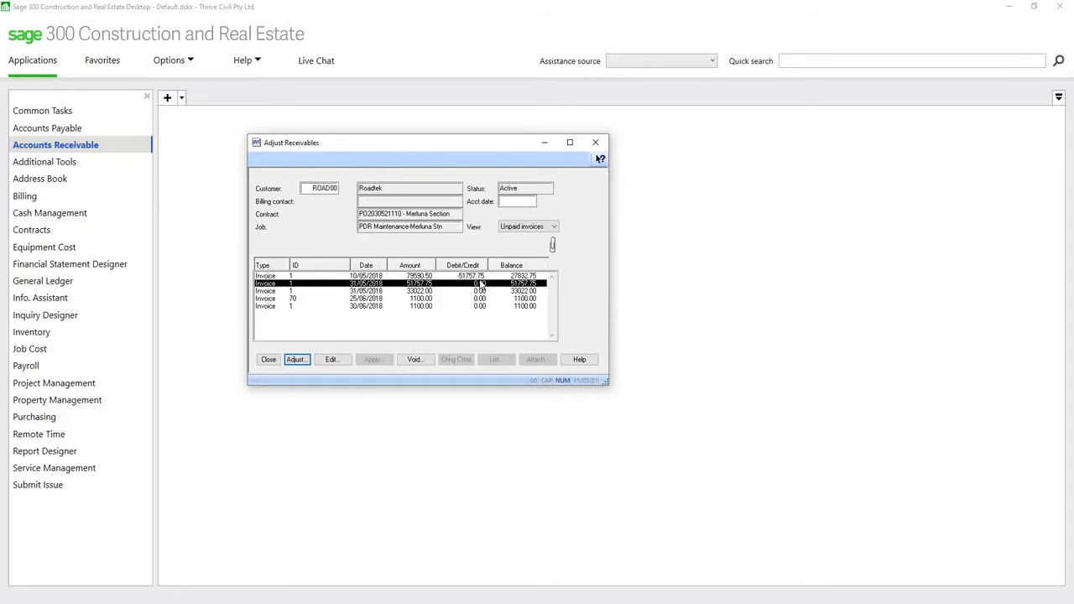
{"action": "left_click", "coordinate": [480, 276]}
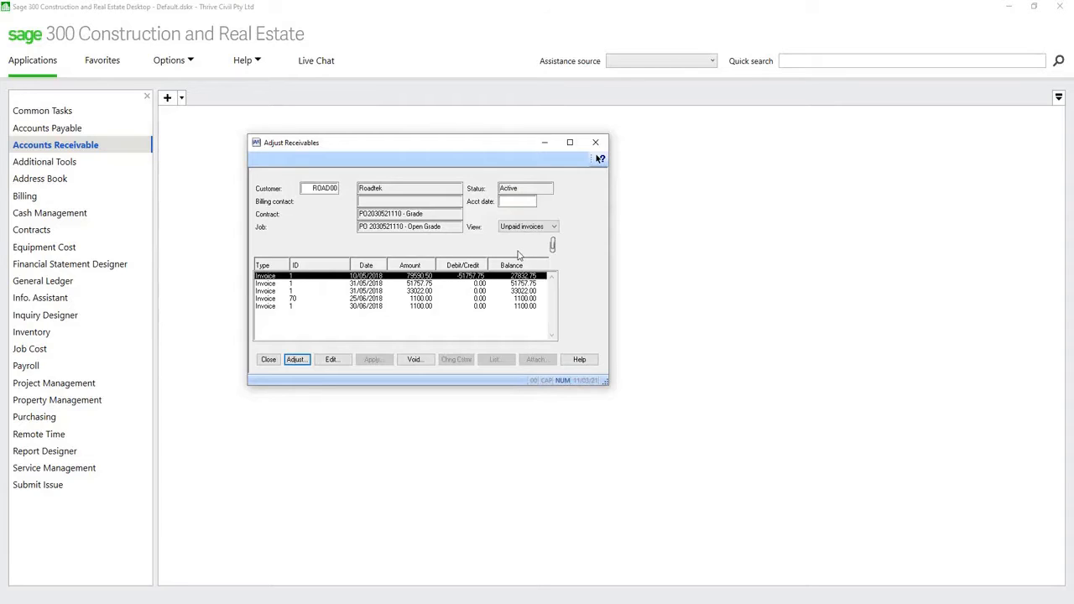
{"action": "left_click", "coordinate": [553, 227]}
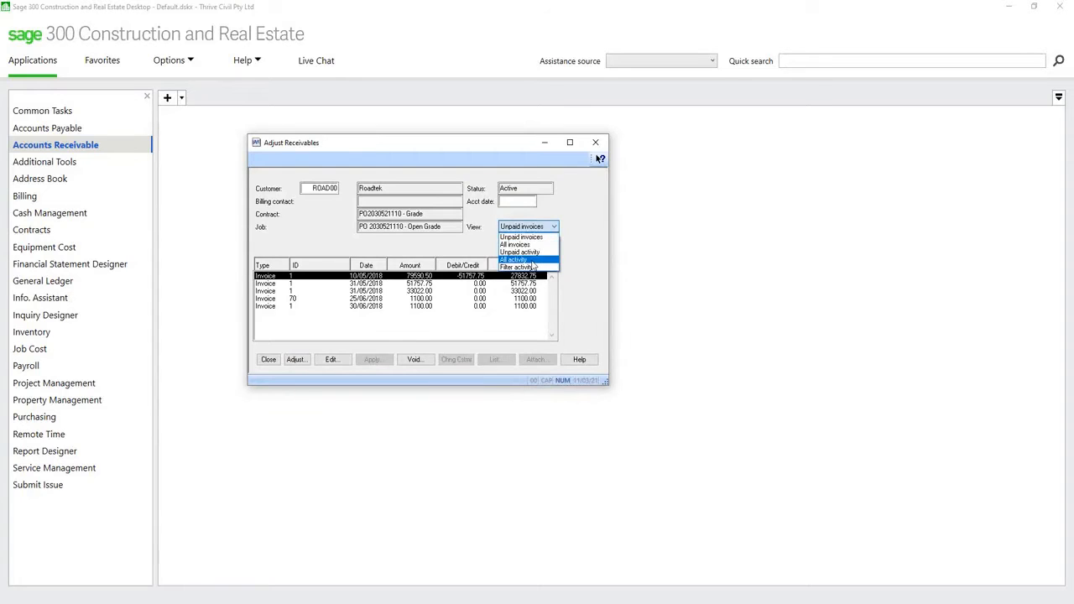
{"action": "left_click", "coordinate": [515, 259]}
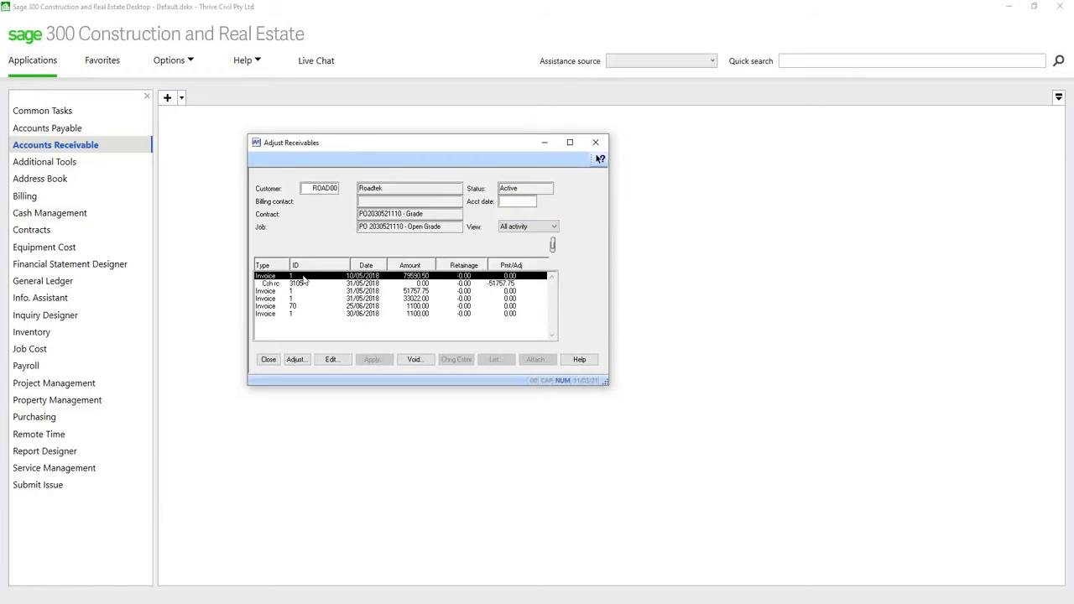
Unapply the 31/05/2018 cash receipt from the 79590.50 invoice, using 31/05/2018 as the accounting date.
{"action": "left_click", "coordinate": [457, 285]}
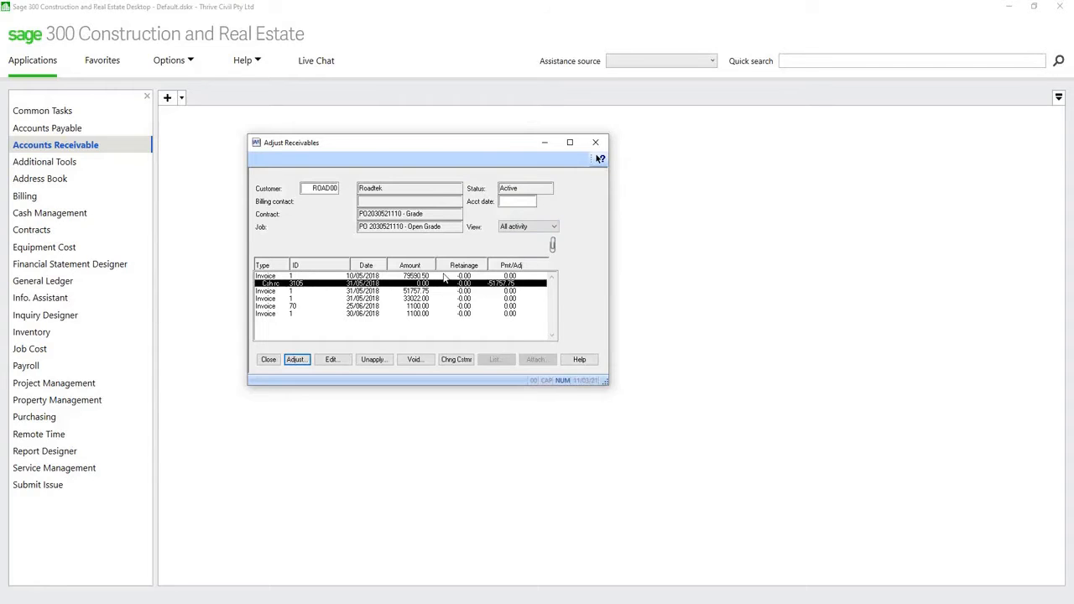
{"action": "left_click", "coordinate": [446, 277]}
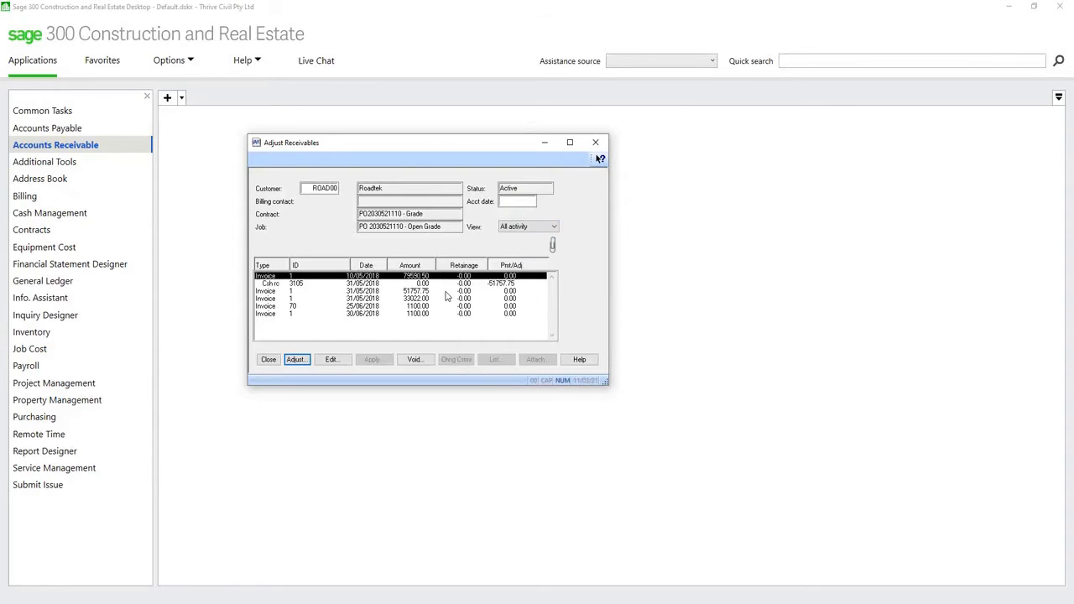
{"action": "left_click", "coordinate": [446, 292]}
{"action": "left_click", "coordinate": [448, 285]}
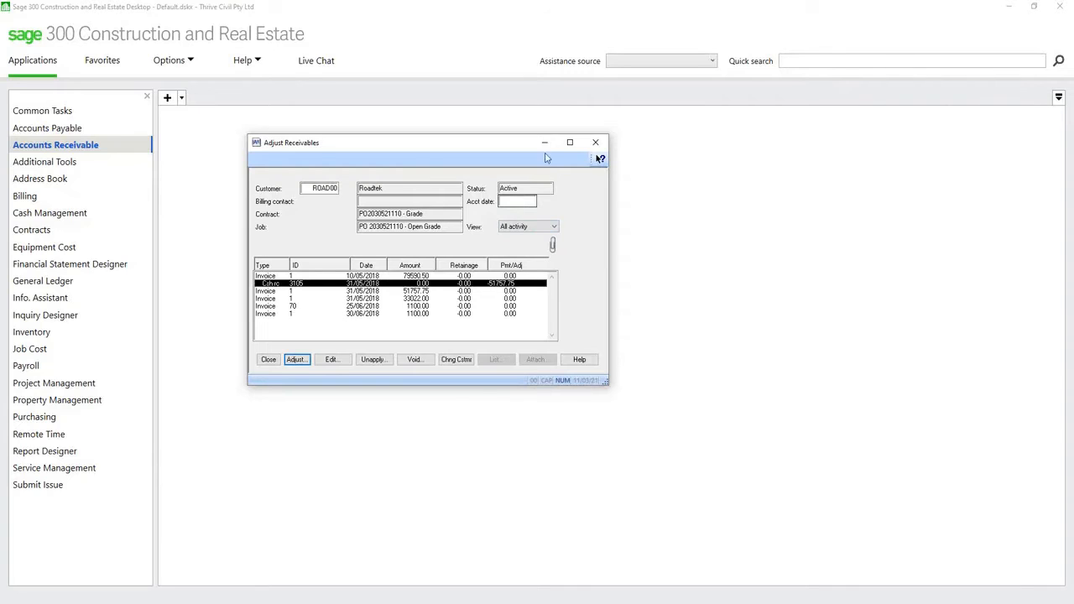
{"action": "left_click", "coordinate": [526, 200]}
{"action": "type", "text": "3"}
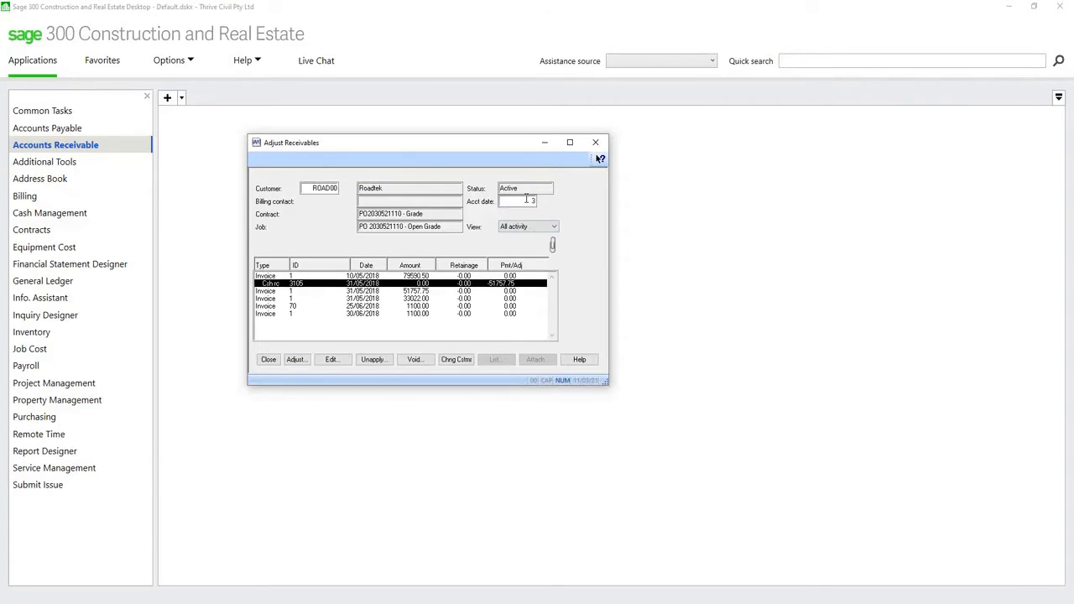
{"action": "type", "text": "10518"}
{"action": "key", "text": "Tab"}
{"action": "left_click", "coordinate": [372, 360]}
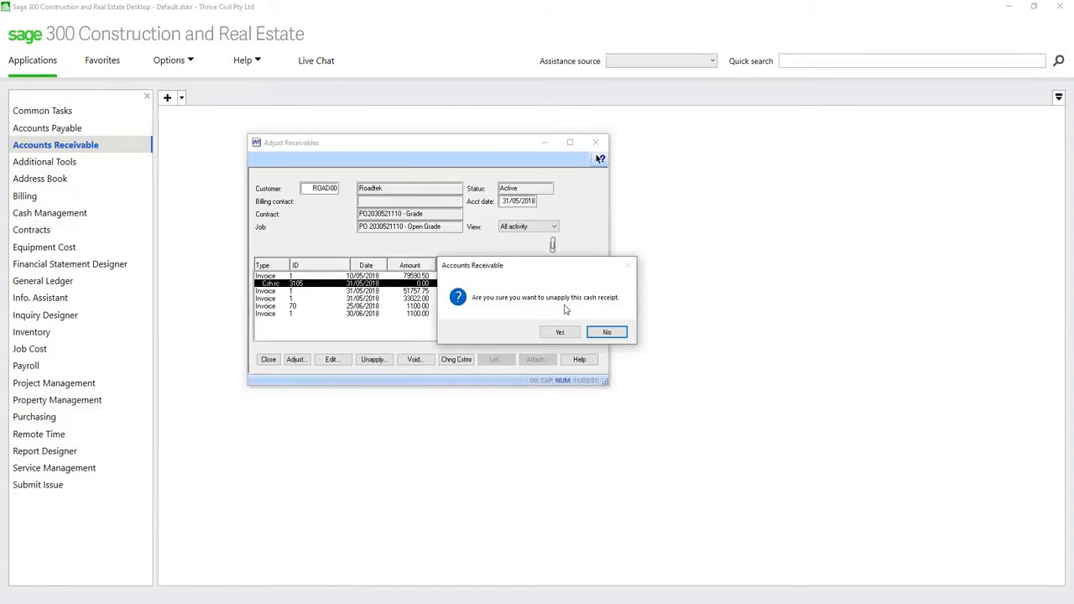
{"action": "left_click", "coordinate": [559, 332]}
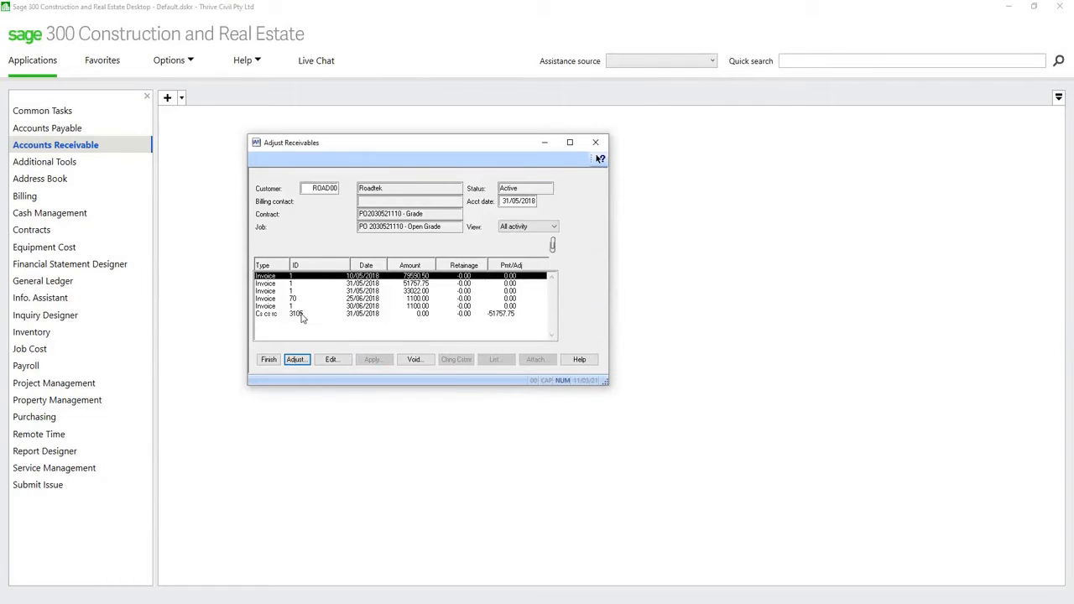
Apply the unapplied cash receipt to the 51,757.75 invoice, and finish the adjustments by starting the printout.
{"action": "left_click", "coordinate": [302, 315]}
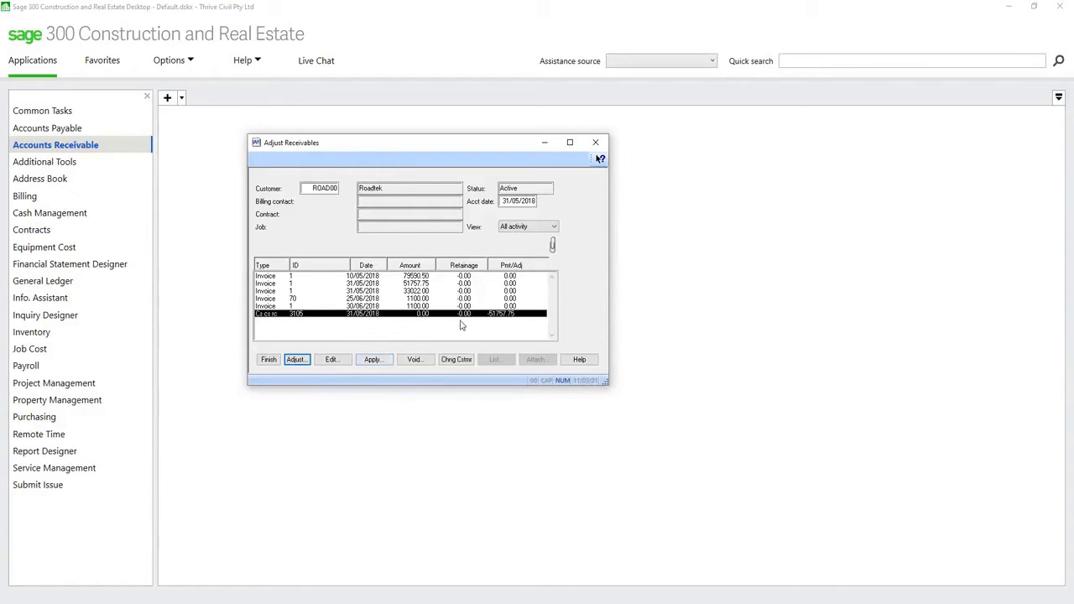
{"action": "left_click", "coordinate": [372, 359]}
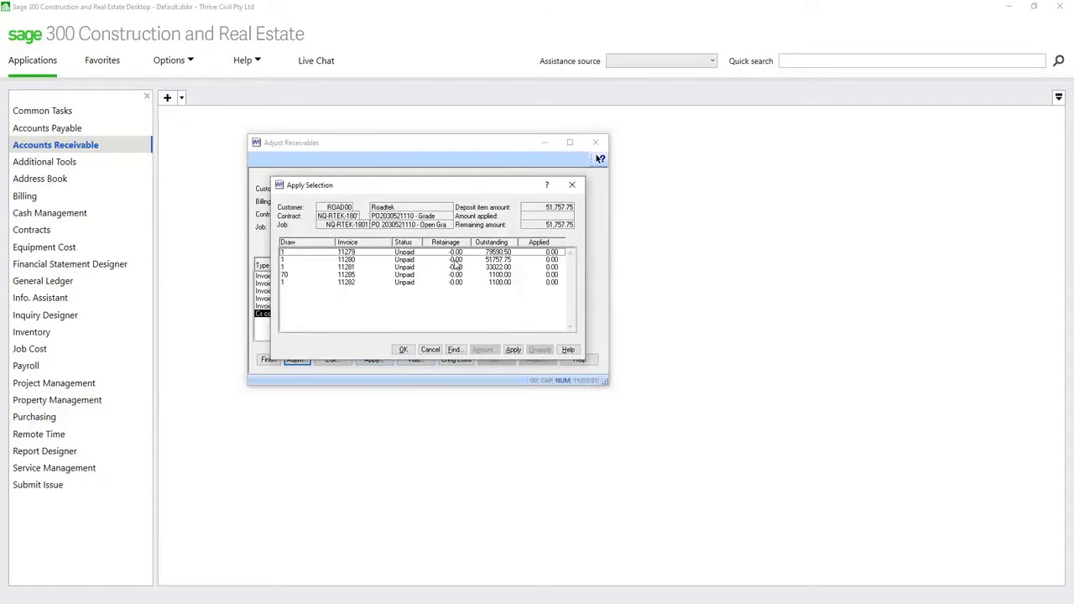
{"action": "double_click", "coordinate": [456, 261]}
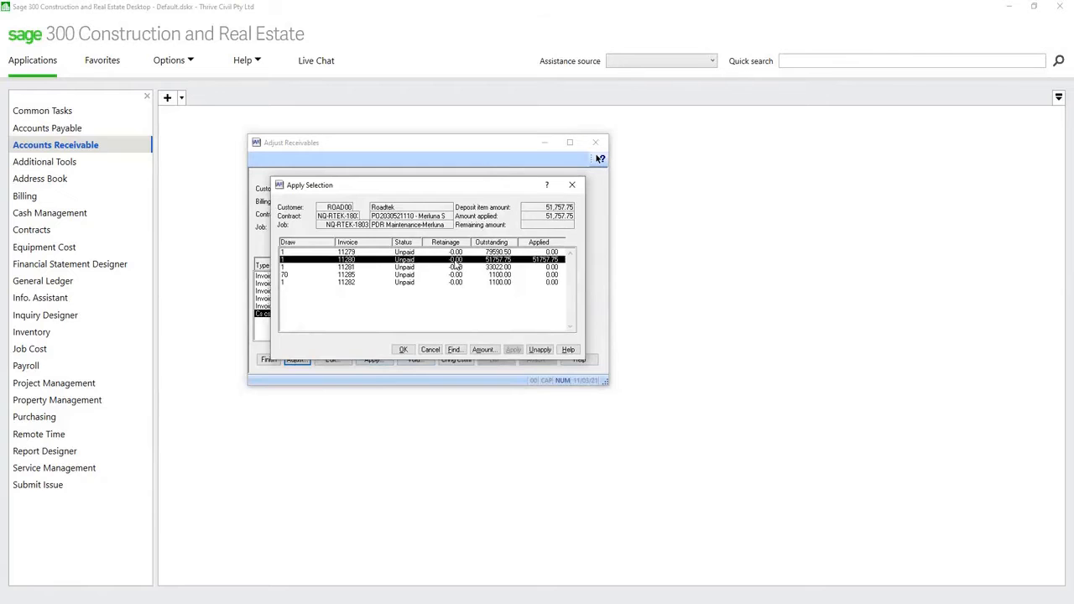
{"action": "left_click", "coordinate": [405, 350]}
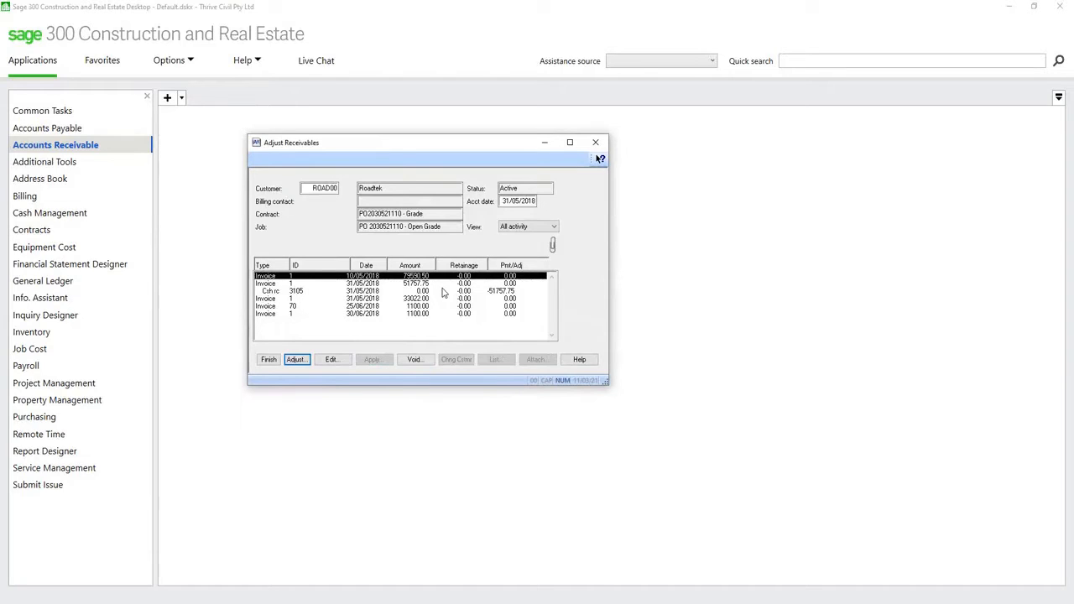
{"action": "left_click", "coordinate": [270, 361]}
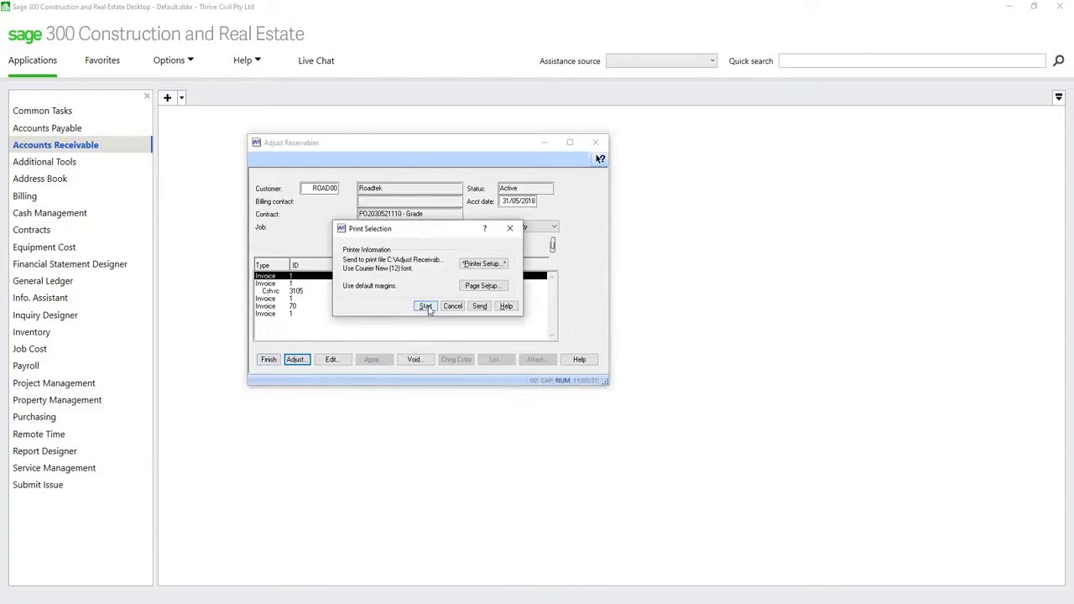
{"action": "left_click", "coordinate": [426, 306]}
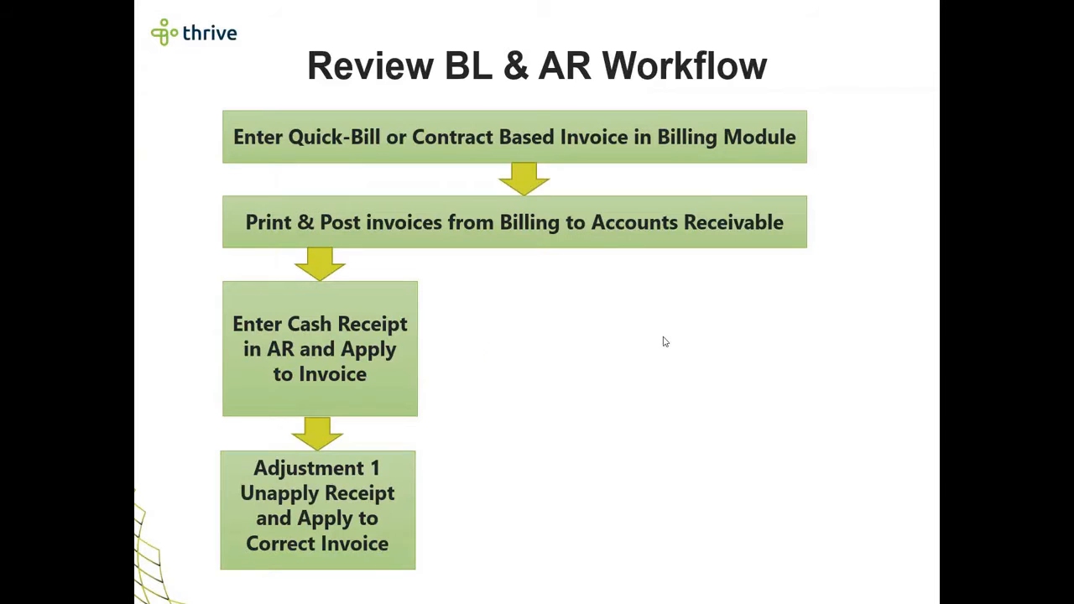
{"action": "left_click", "coordinate": [666, 342]}
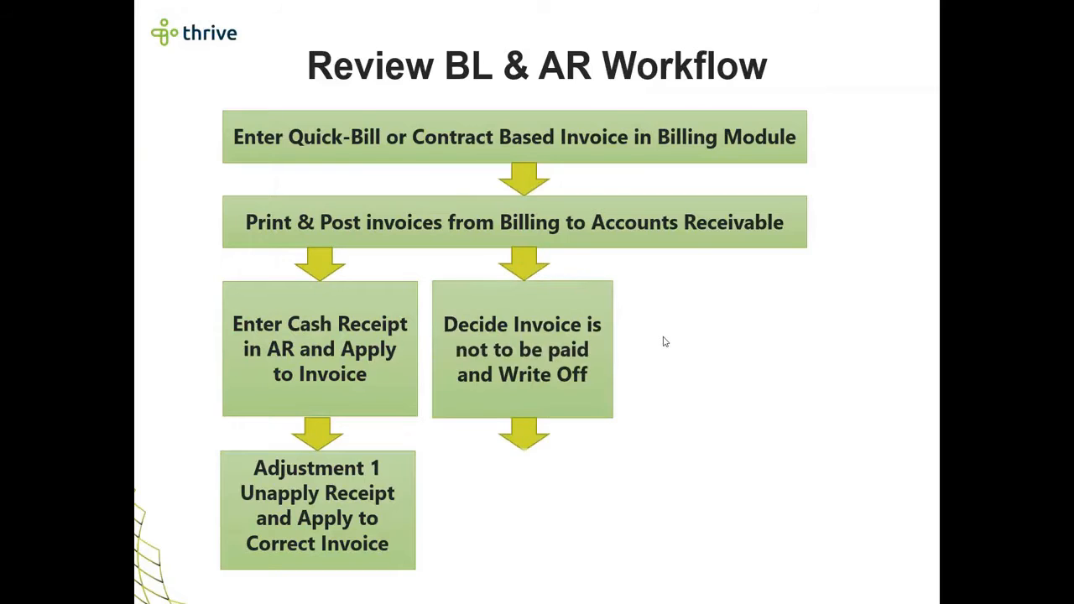
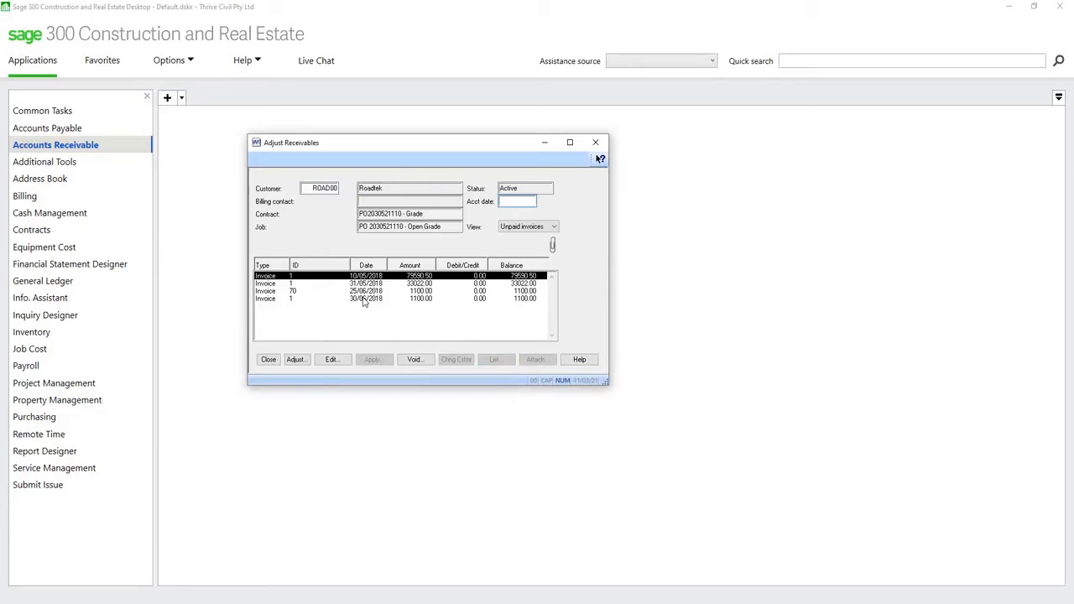
Start an adjustment on the 1100.00 invoice dated 30/06/2018, with 30/06/2018 as the accounting date.
{"action": "left_click", "coordinate": [364, 299]}
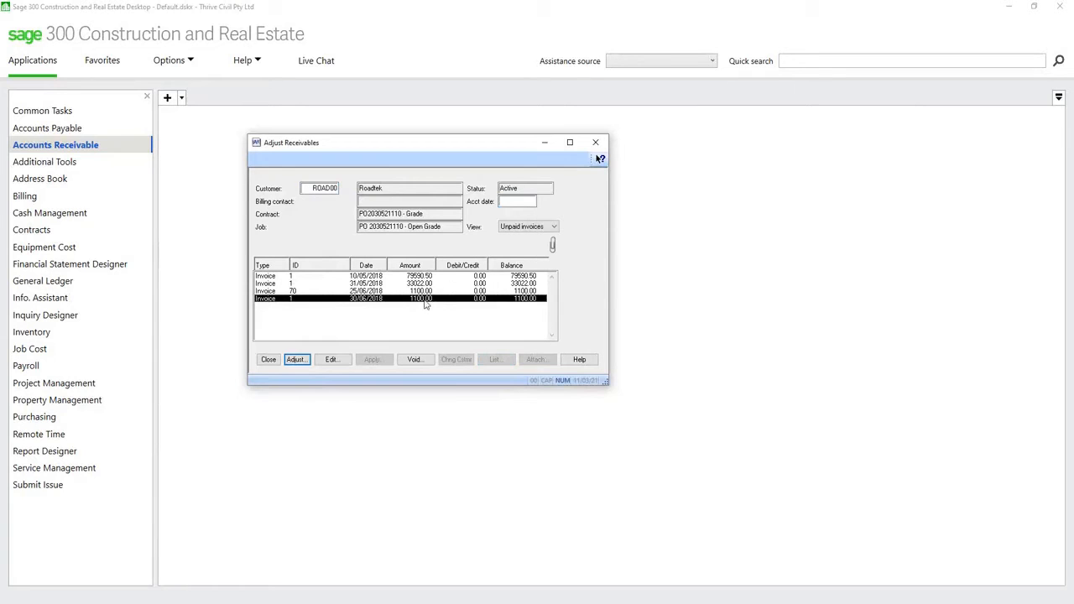
{"action": "left_click", "coordinate": [514, 201]}
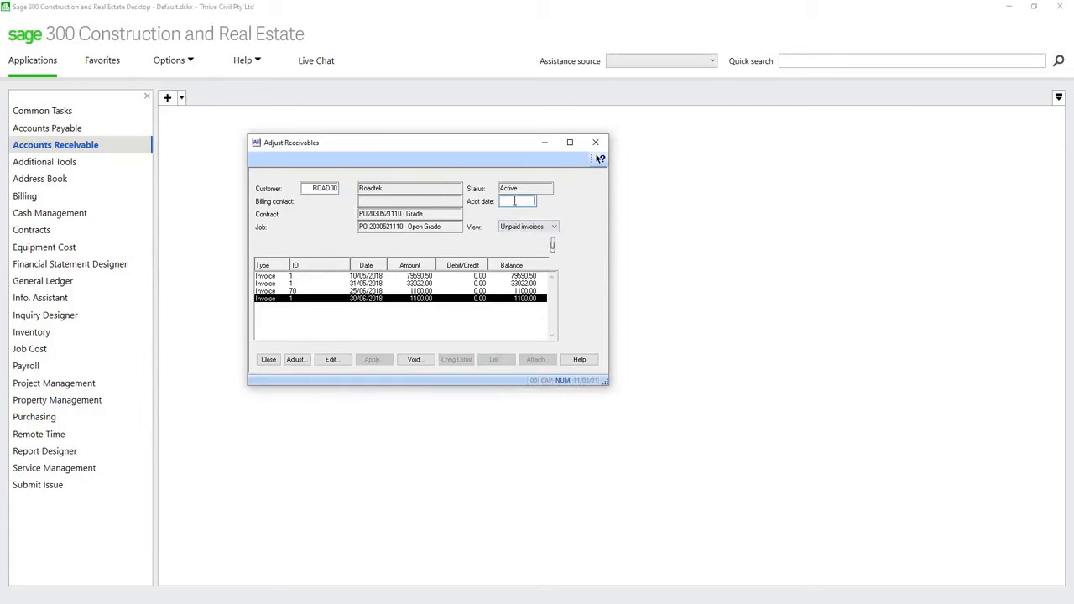
{"action": "type", "text": "300618"}
{"action": "key", "text": "Tab"}
{"action": "left_click", "coordinate": [295, 359]}
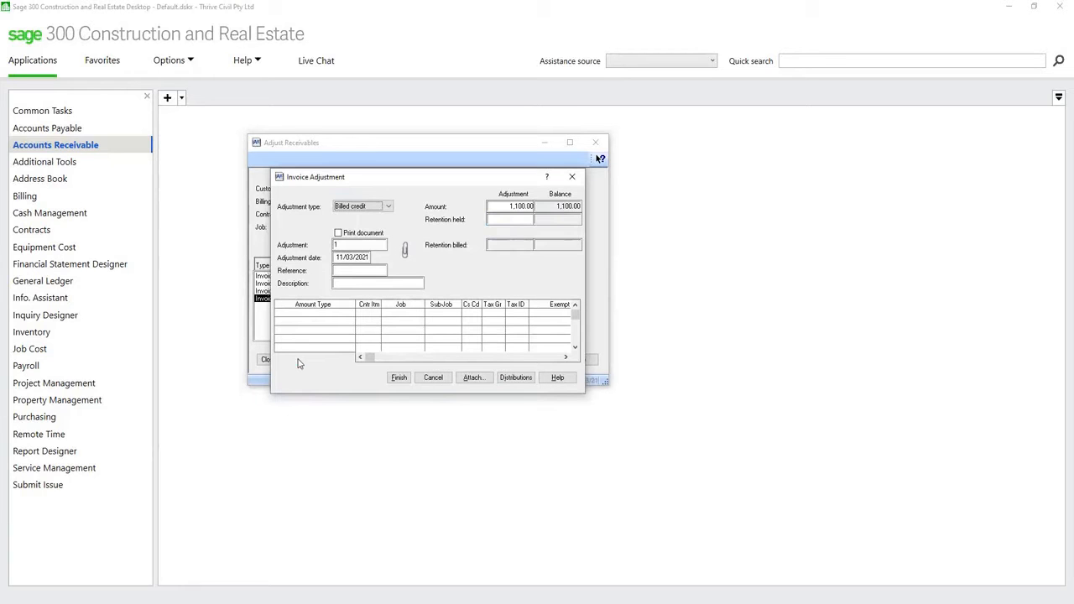
Set the adjustment type to Write off, with reference 310518 and description "Disputed", keeping the full invoice amount.
{"action": "left_click", "coordinate": [389, 207]}
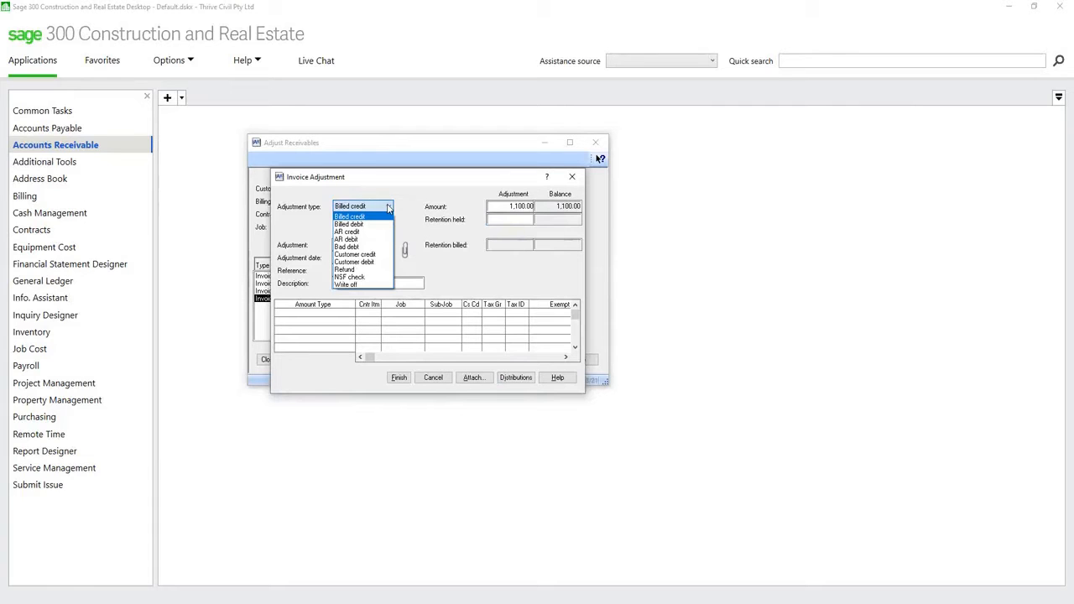
{"action": "left_click", "coordinate": [359, 286]}
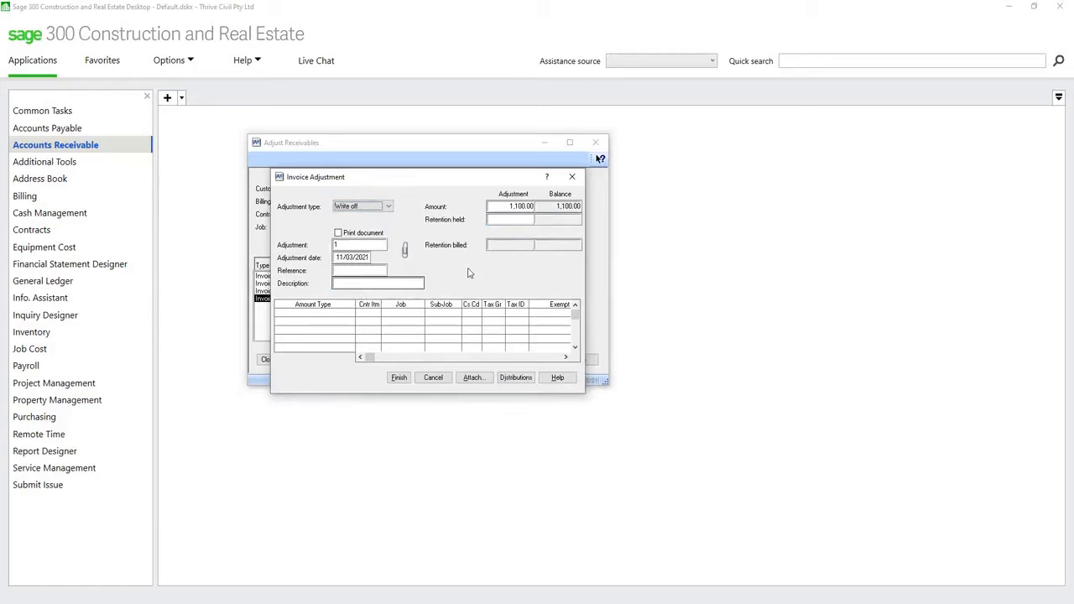
{"action": "left_click", "coordinate": [375, 272]}
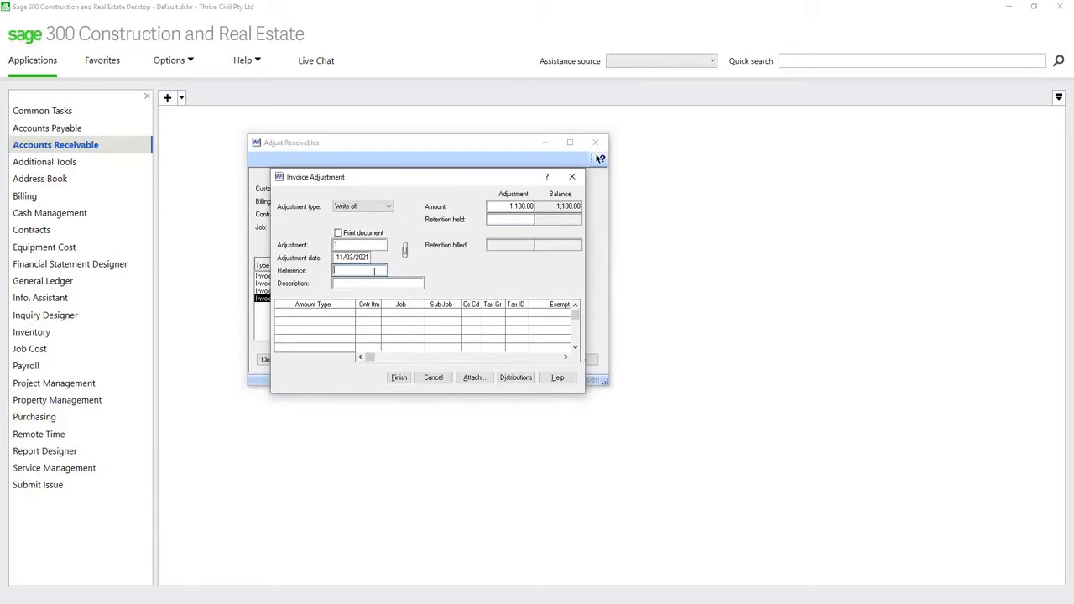
{"action": "type", "text": "310518"}
{"action": "key", "text": "Tab"}
{"action": "type", "text": "Disputed"}
{"action": "left_click", "coordinate": [506, 207]}
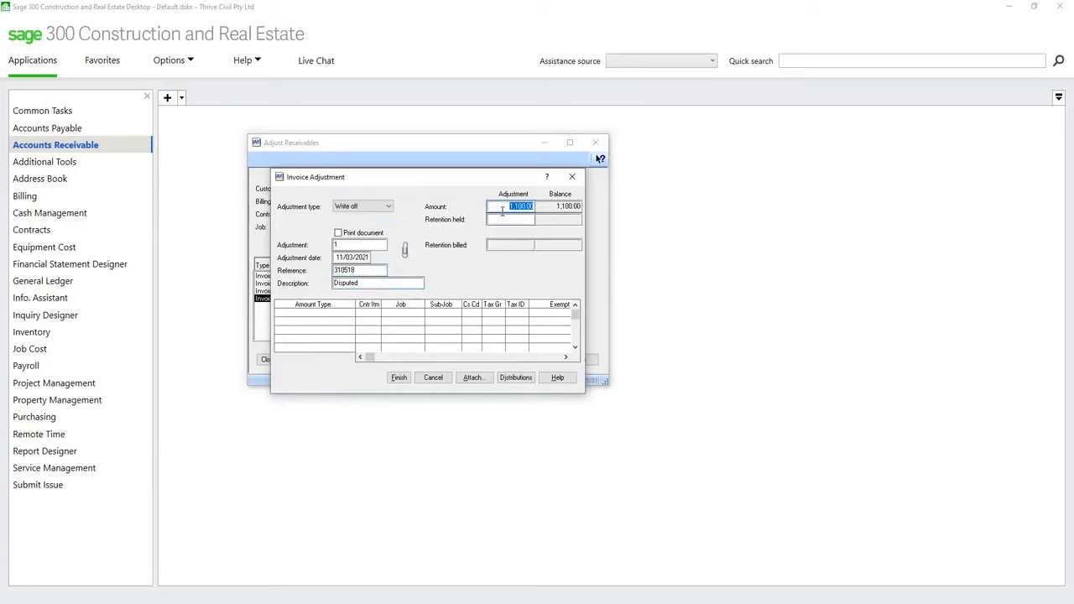
{"action": "left_click", "coordinate": [503, 211]}
Generate the write-off's distribution lines, review their job, tax and amount columns, and complete the invoice adjustment.
{"action": "left_click", "coordinate": [515, 378]}
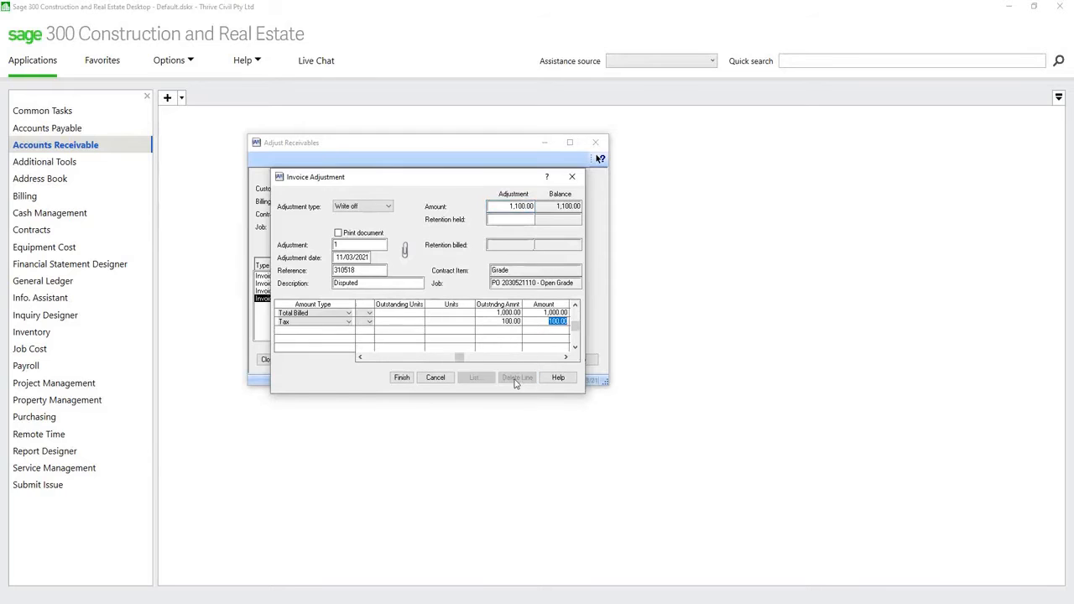
{"action": "left_click", "coordinate": [387, 361]}
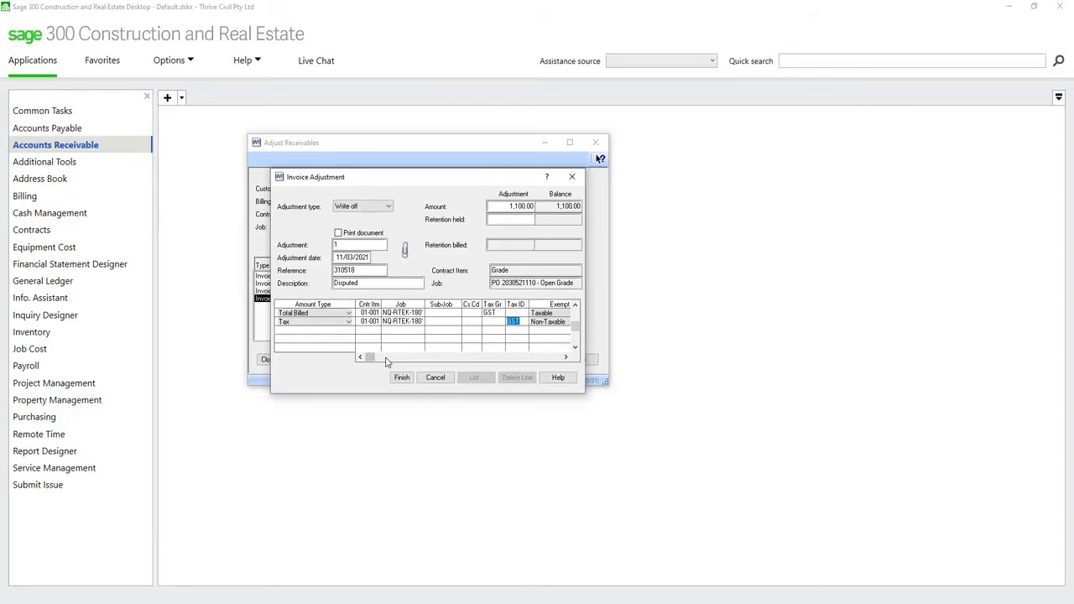
{"action": "left_click", "coordinate": [554, 359]}
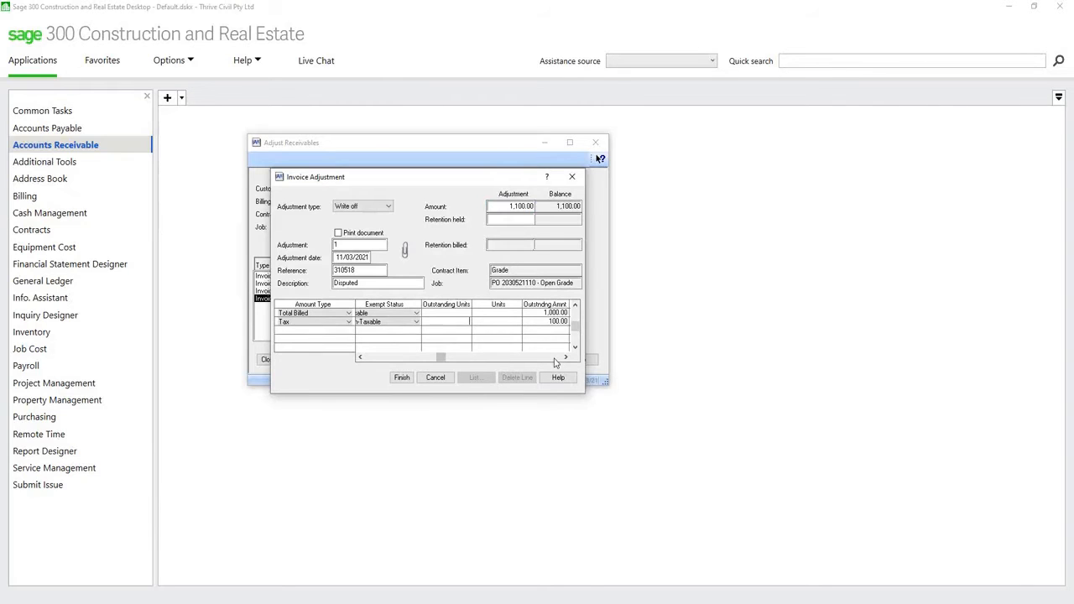
{"action": "left_click", "coordinate": [402, 380]}
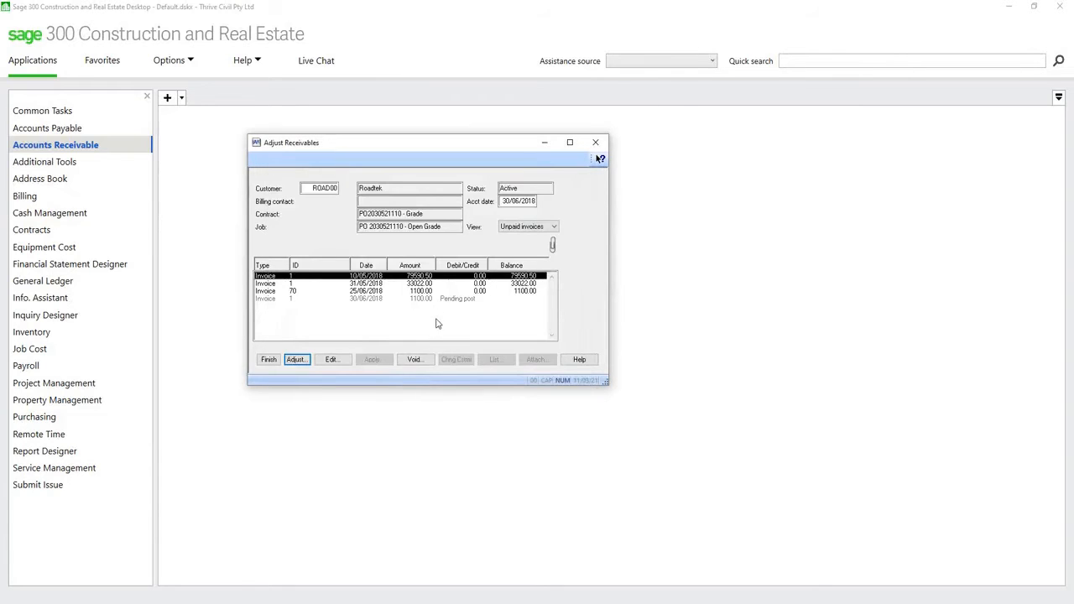
Select the invoice dated 30/06/2018 that has the pending write-off, and finish the adjustments by starting the printout.
{"action": "left_click", "coordinate": [376, 300]}
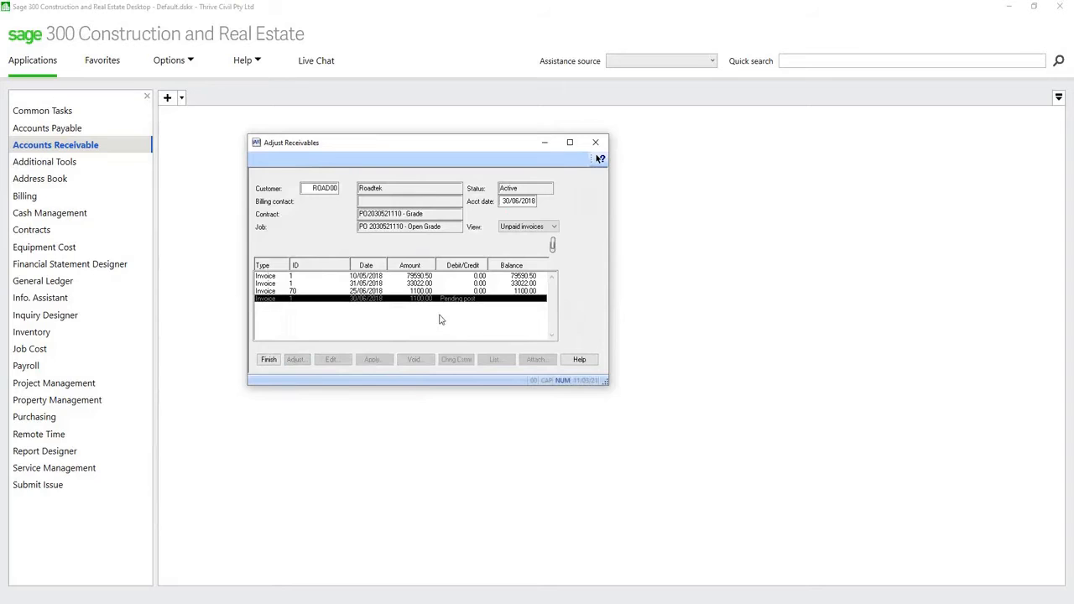
{"action": "left_click", "coordinate": [267, 360]}
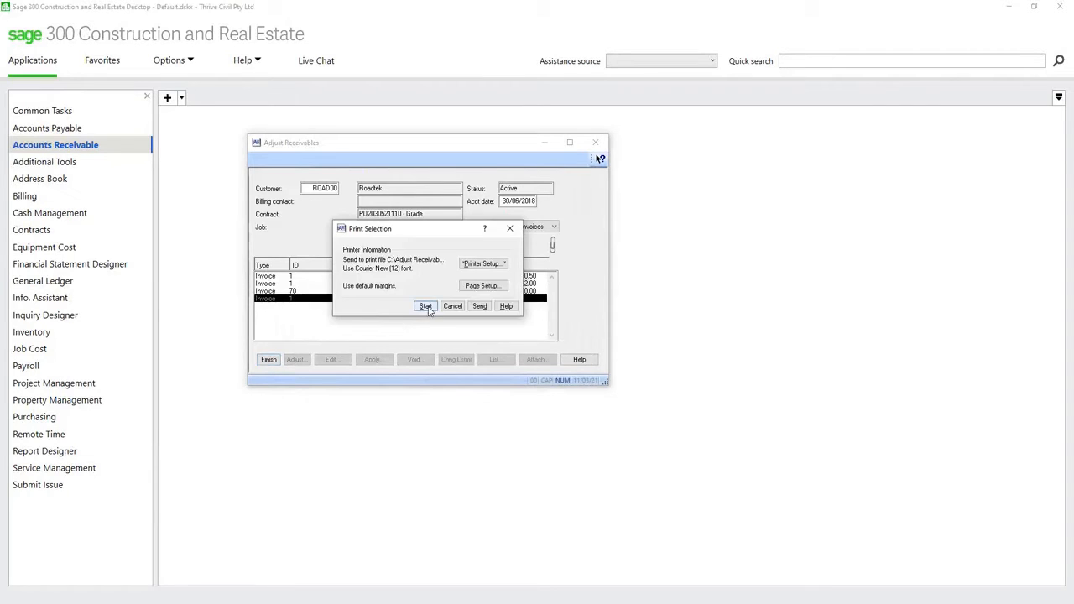
{"action": "left_click", "coordinate": [426, 307]}
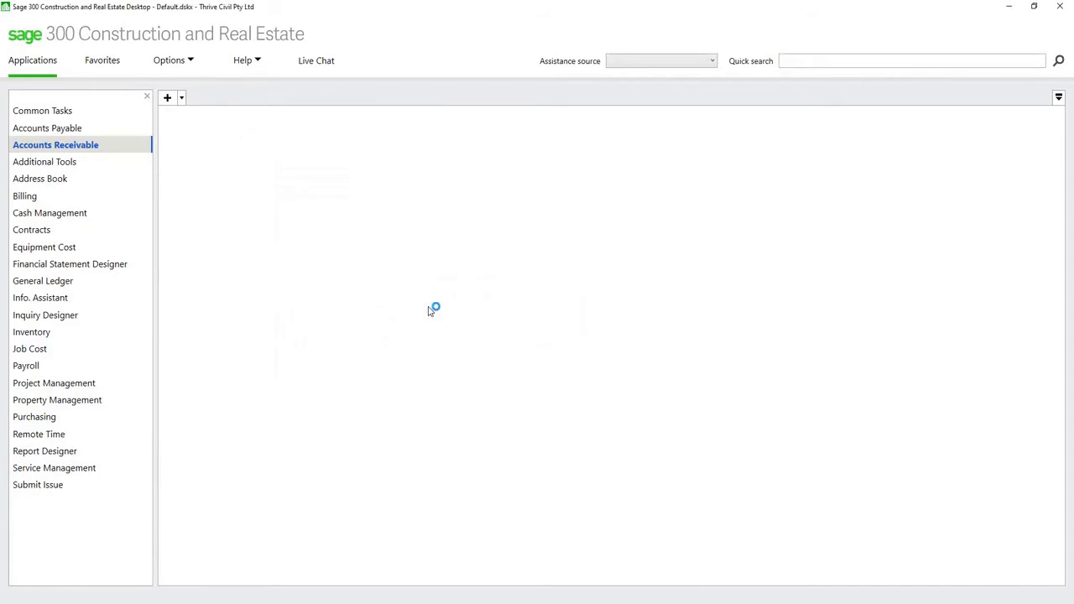
Reopen Adjust Receivables for customer Roadtek, show all activity, and check the write-off line under the 30/06/2018 invoice.
{"action": "left_click", "coordinate": [128, 146]}
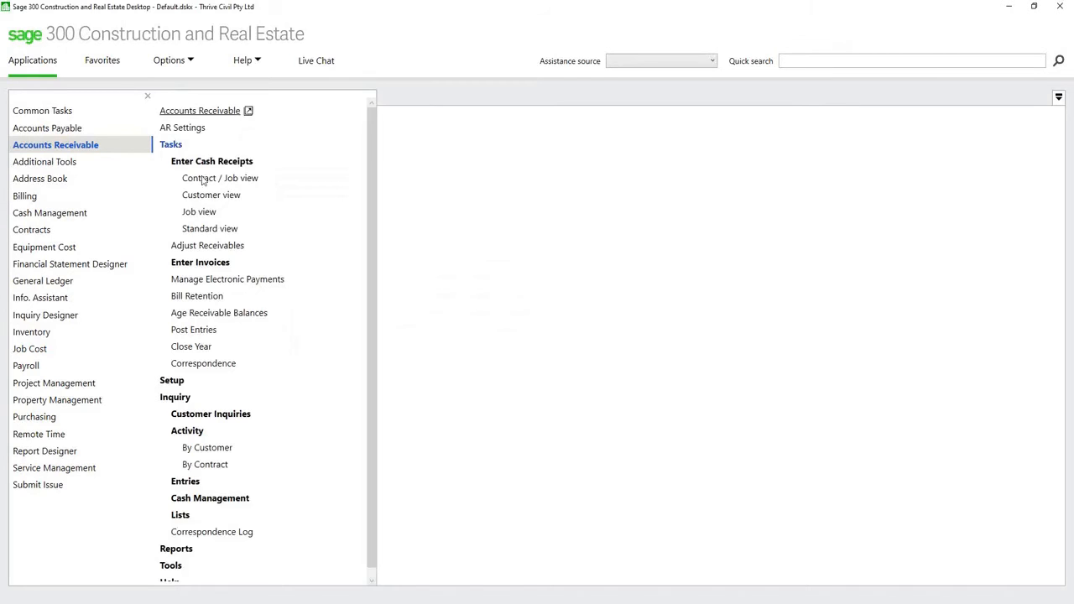
{"action": "left_click", "coordinate": [221, 246]}
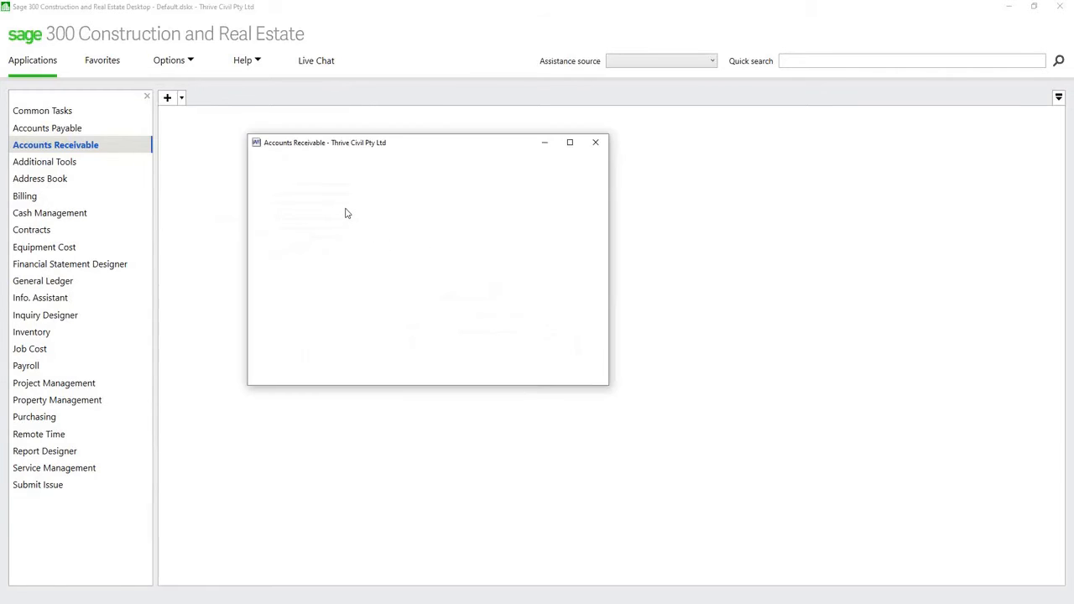
{"action": "left_click", "coordinate": [495, 360]}
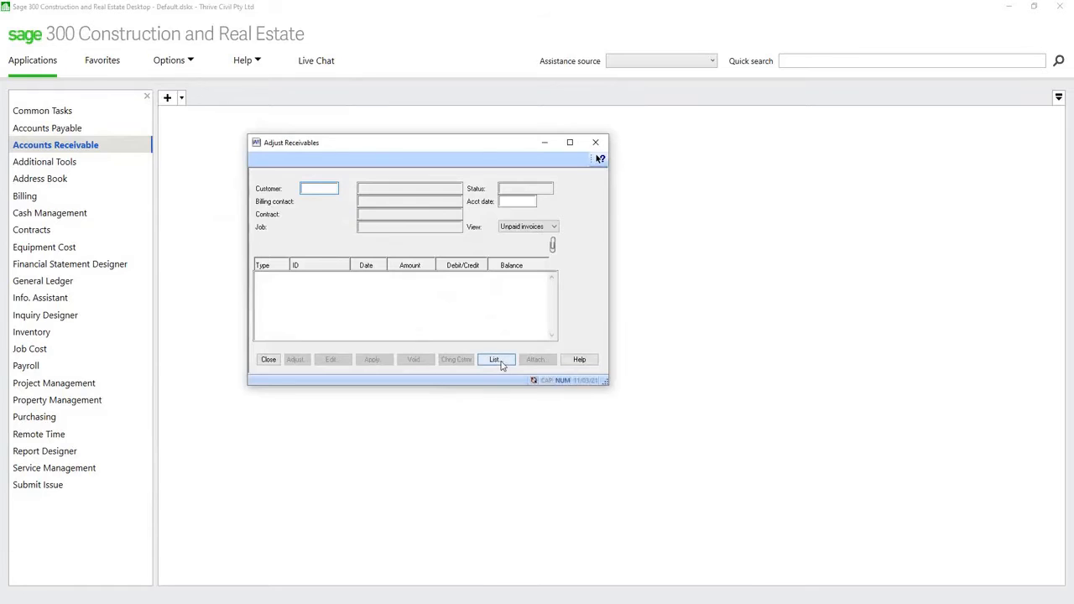
{"action": "type", "text": "ro"}
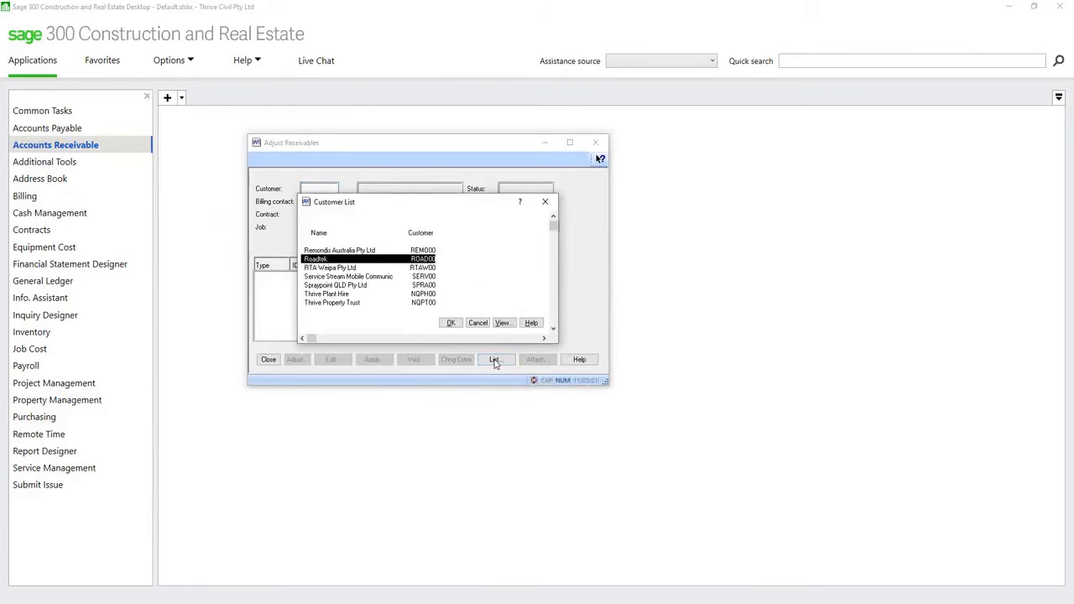
{"action": "left_click", "coordinate": [451, 324]}
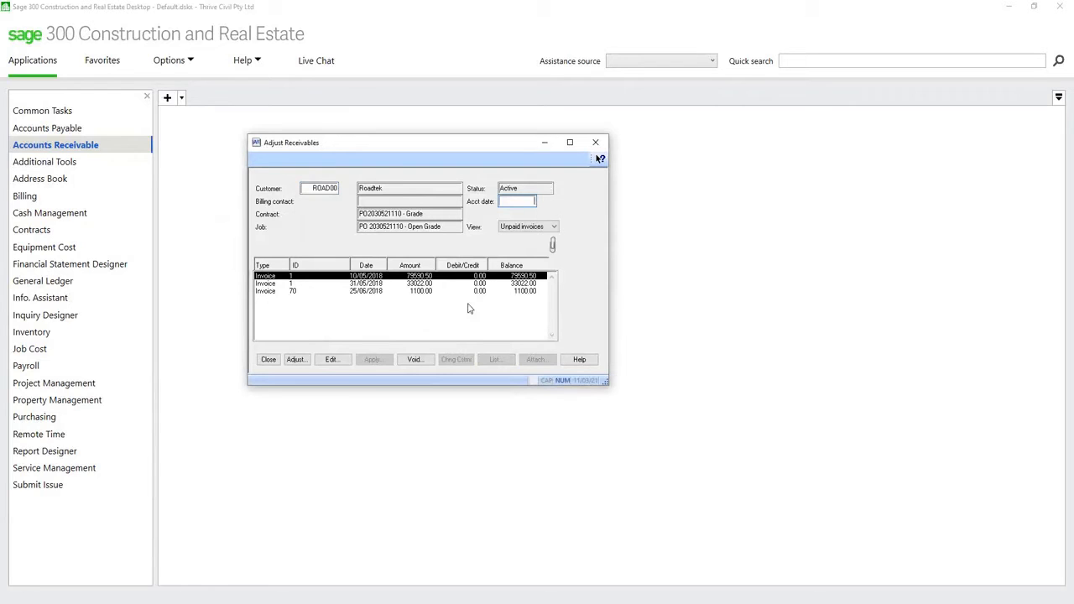
{"action": "left_click", "coordinate": [554, 227]}
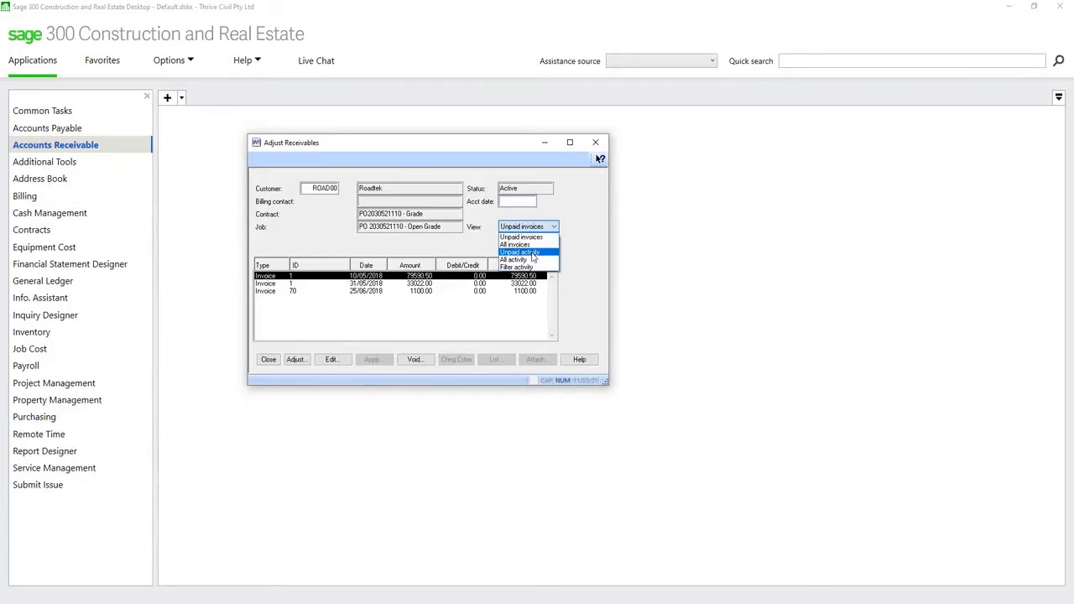
{"action": "left_click", "coordinate": [529, 260]}
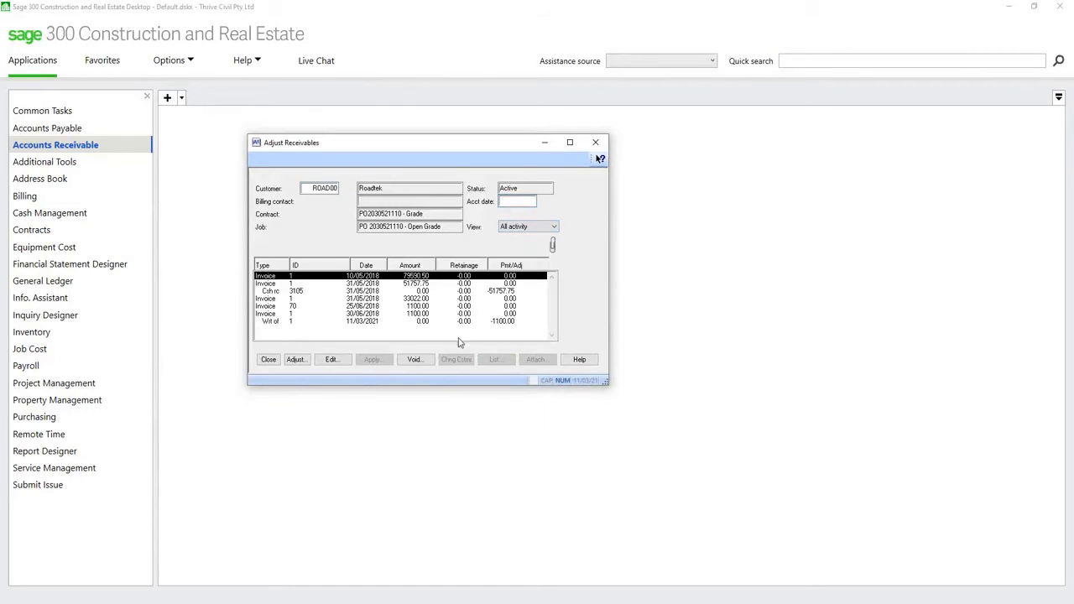
{"action": "left_click", "coordinate": [290, 316]}
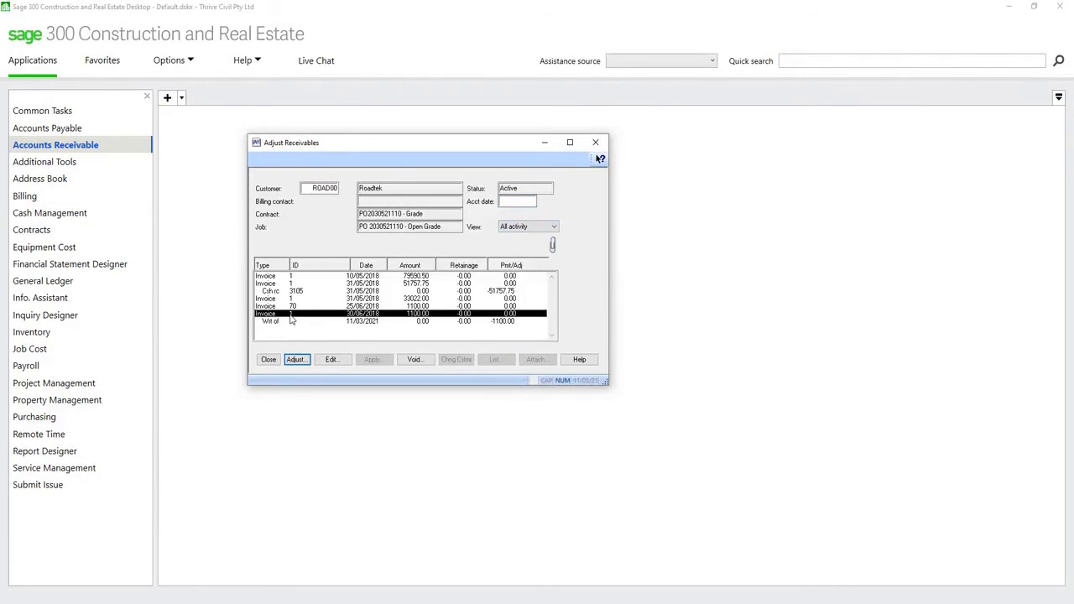
{"action": "left_click", "coordinate": [292, 323]}
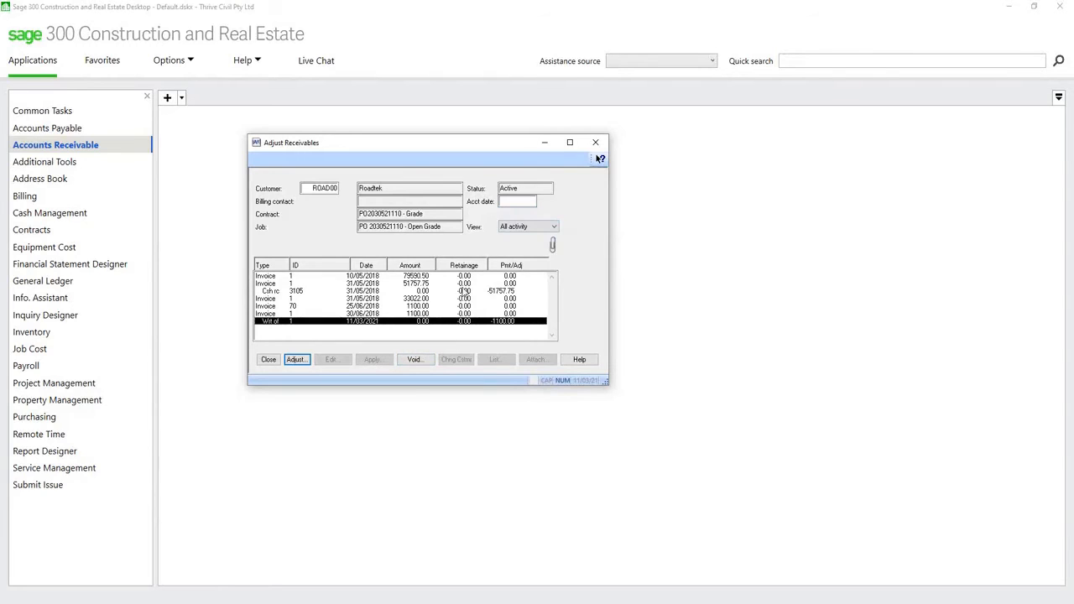
Void the 1100.00 invoice dated 25/06/2018 with accounting date 25/06/2018, reinstating it in Billing, and finish by starting the printout.
{"action": "left_click", "coordinate": [508, 209]}
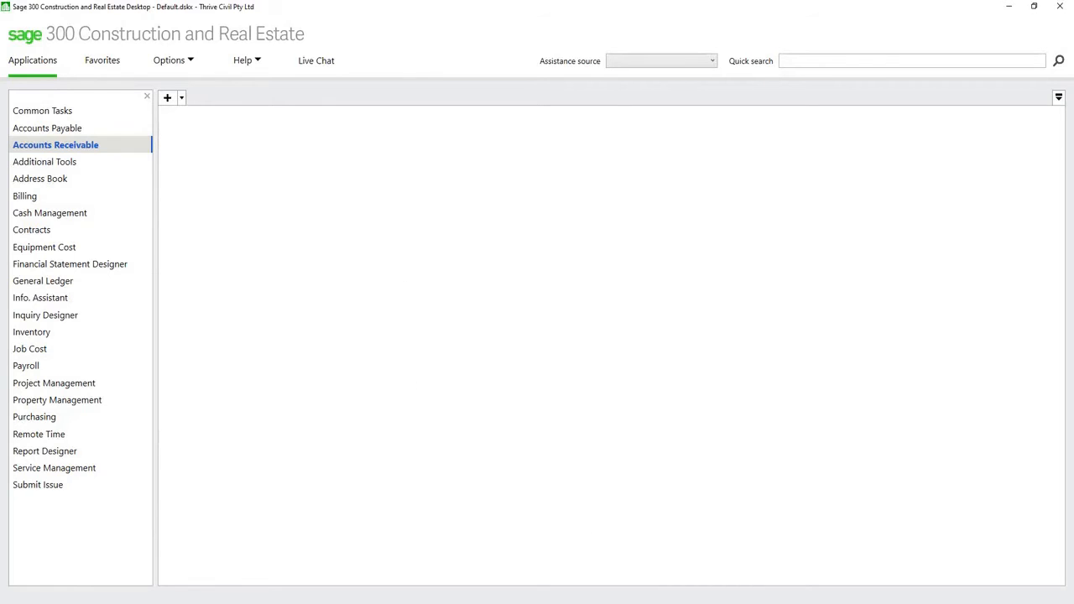
{"action": "key", "text": "alt+Tab"}
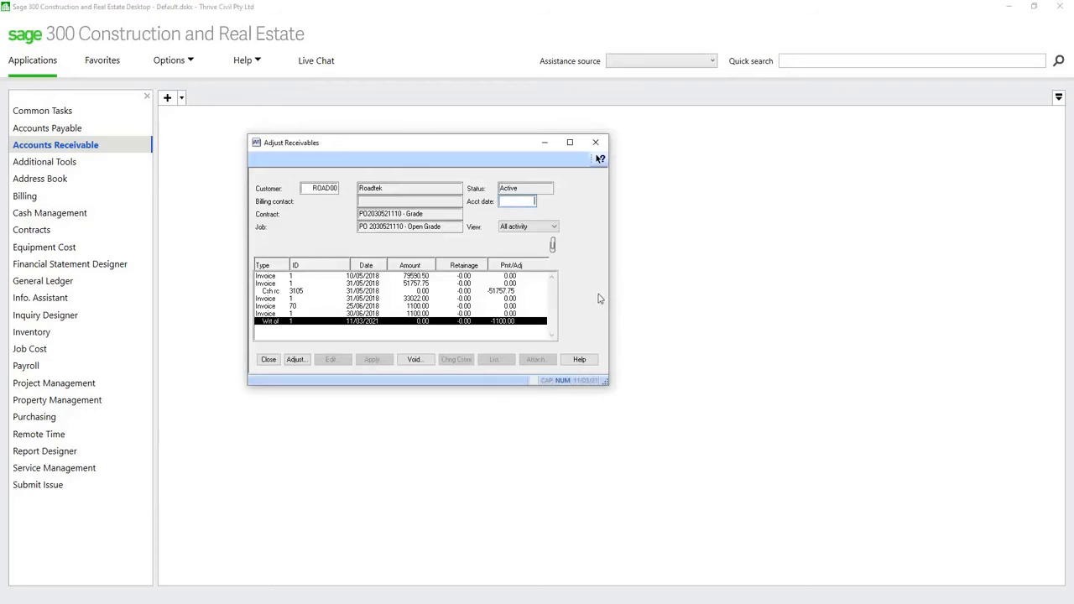
{"action": "left_click", "coordinate": [418, 306]}
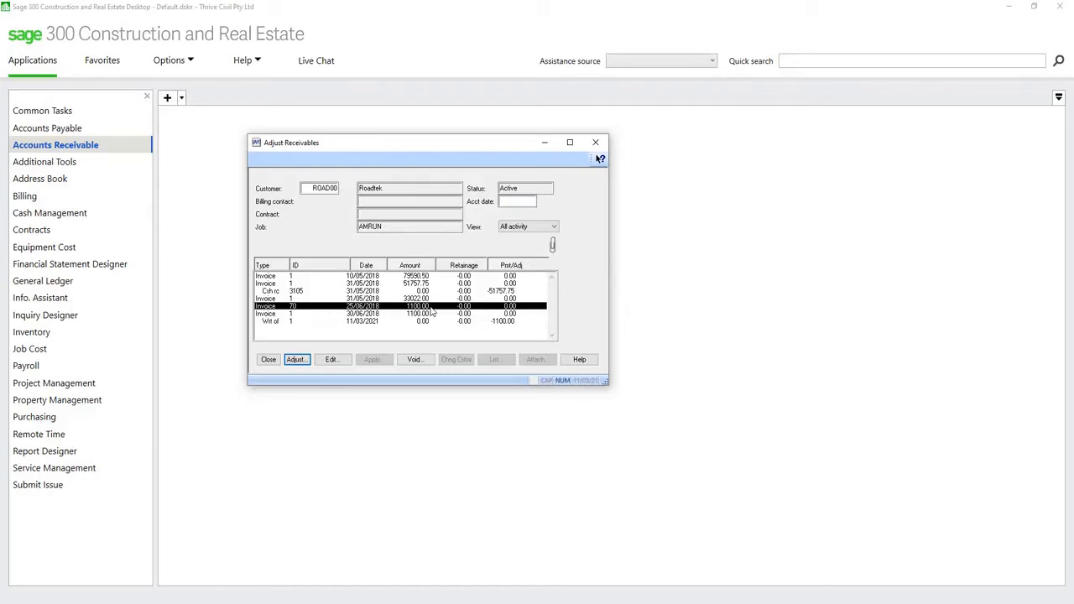
{"action": "left_click", "coordinate": [516, 201]}
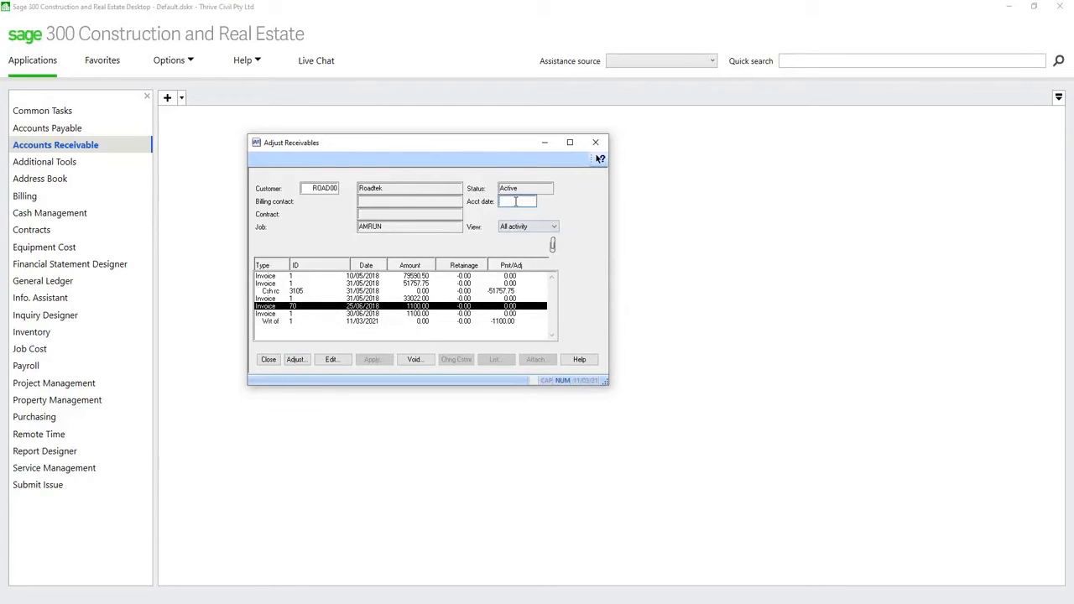
{"action": "type", "text": "250618"}
{"action": "key", "text": "Tab"}
{"action": "left_click", "coordinate": [414, 361]}
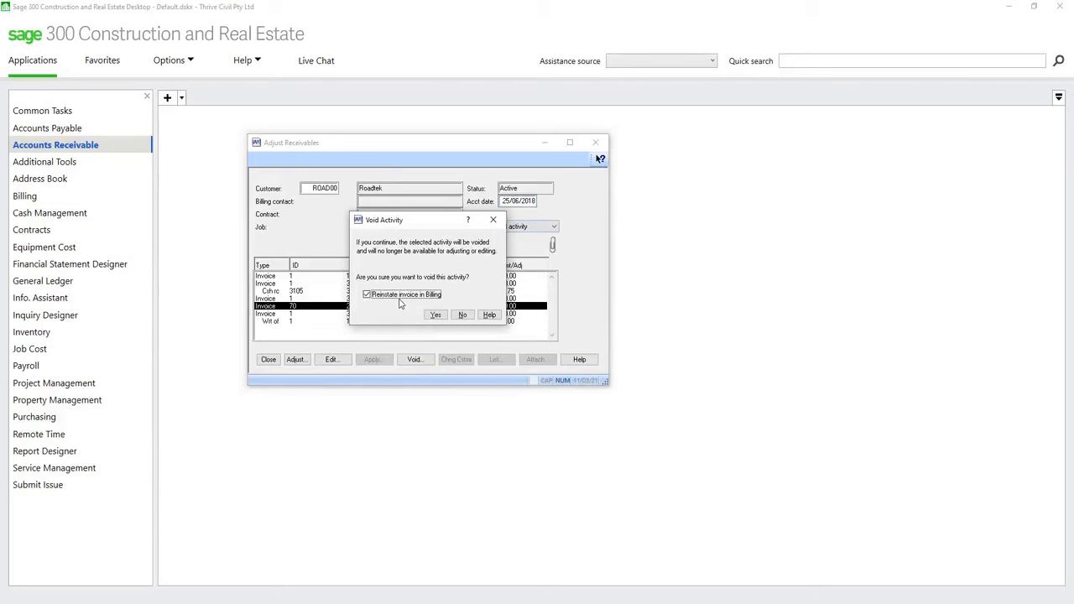
{"action": "left_click", "coordinate": [435, 315]}
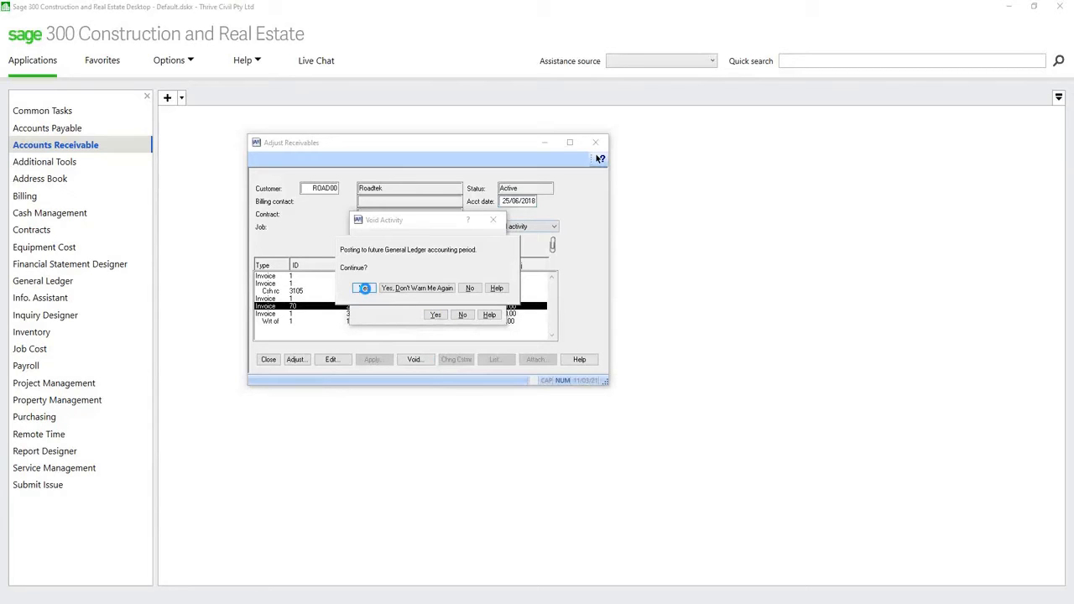
{"action": "left_click", "coordinate": [364, 288]}
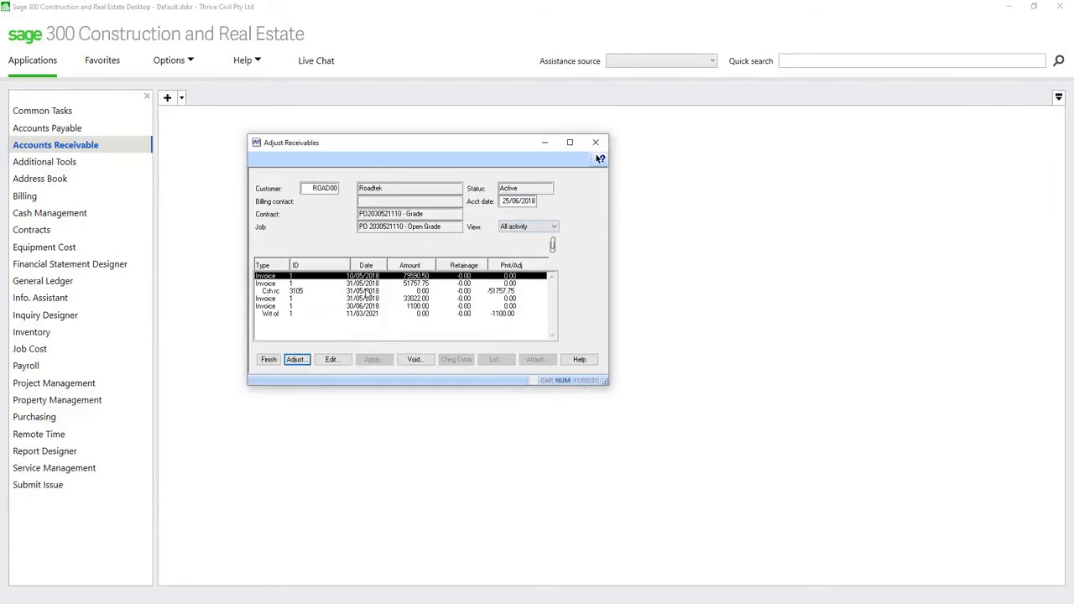
{"action": "left_click", "coordinate": [269, 363]}
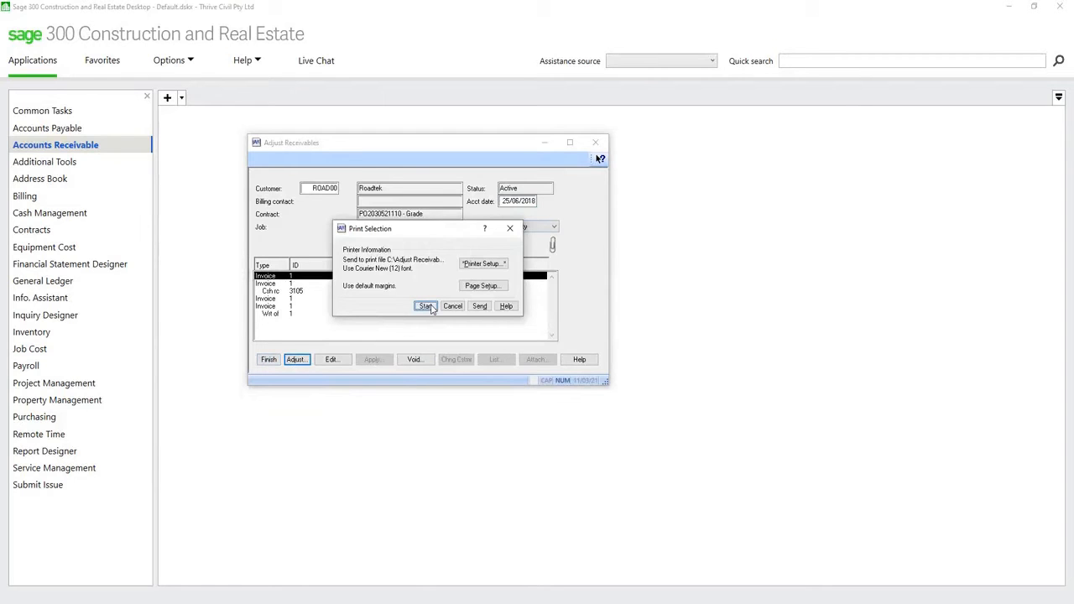
{"action": "left_click", "coordinate": [425, 307]}
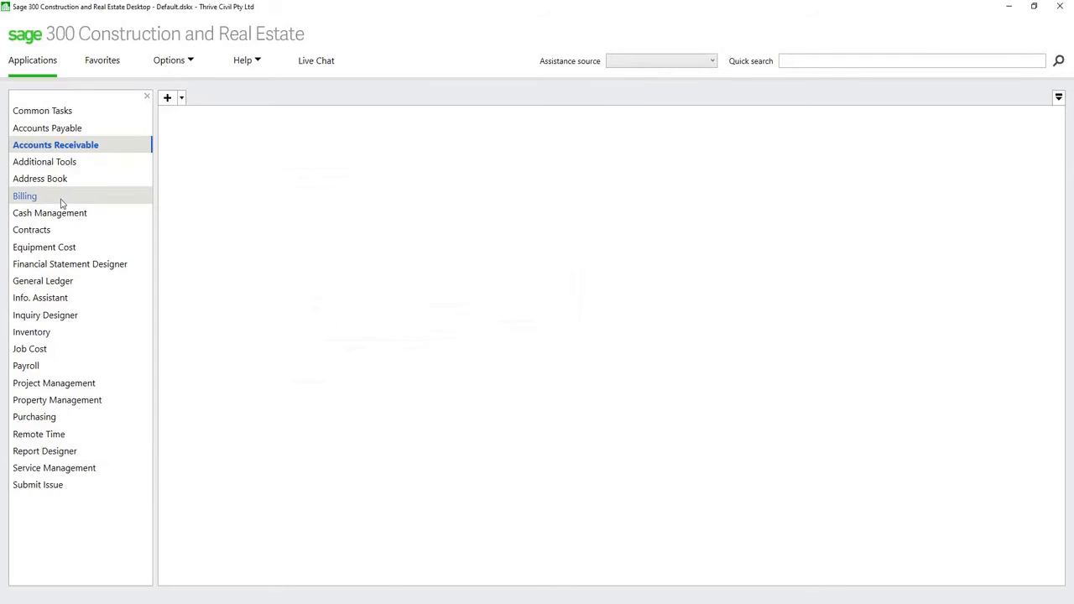
Open Billing's Quick Bill Invoices and set the Road Work item amount to 2,000.00 on the reinstated Roadtek invoice.
{"action": "left_click", "coordinate": [62, 198]}
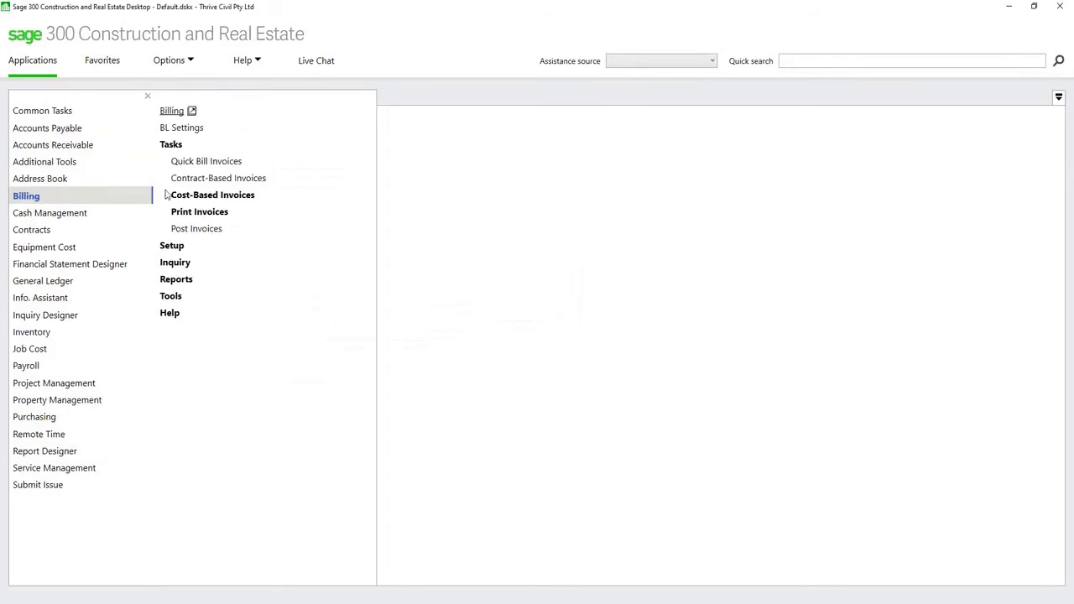
{"action": "left_click", "coordinate": [220, 163]}
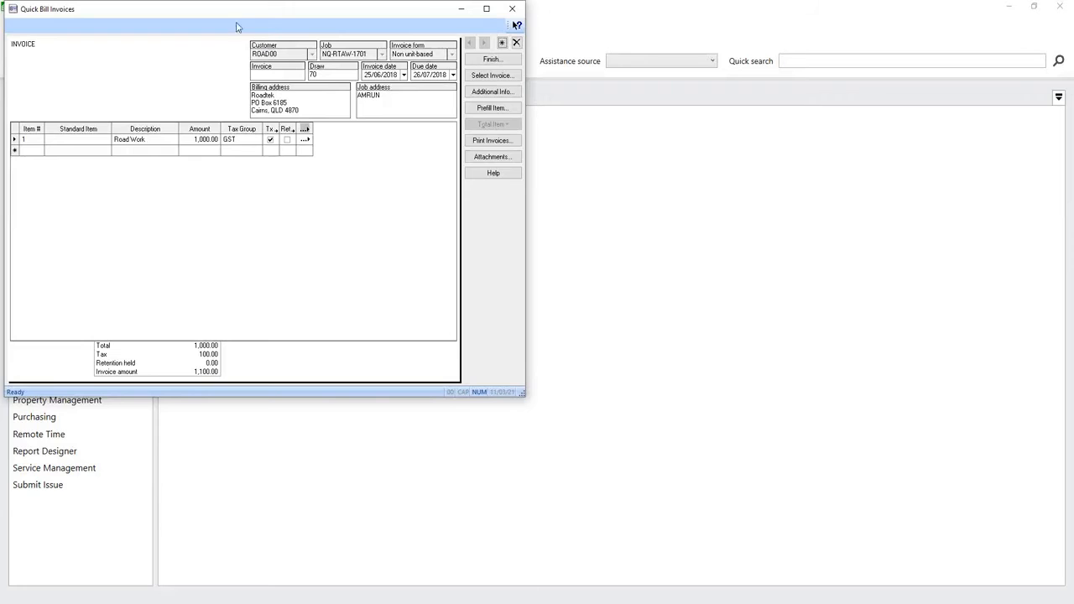
{"action": "left_click_drag", "start_coordinate": [237, 14], "coordinate": [380, 89]}
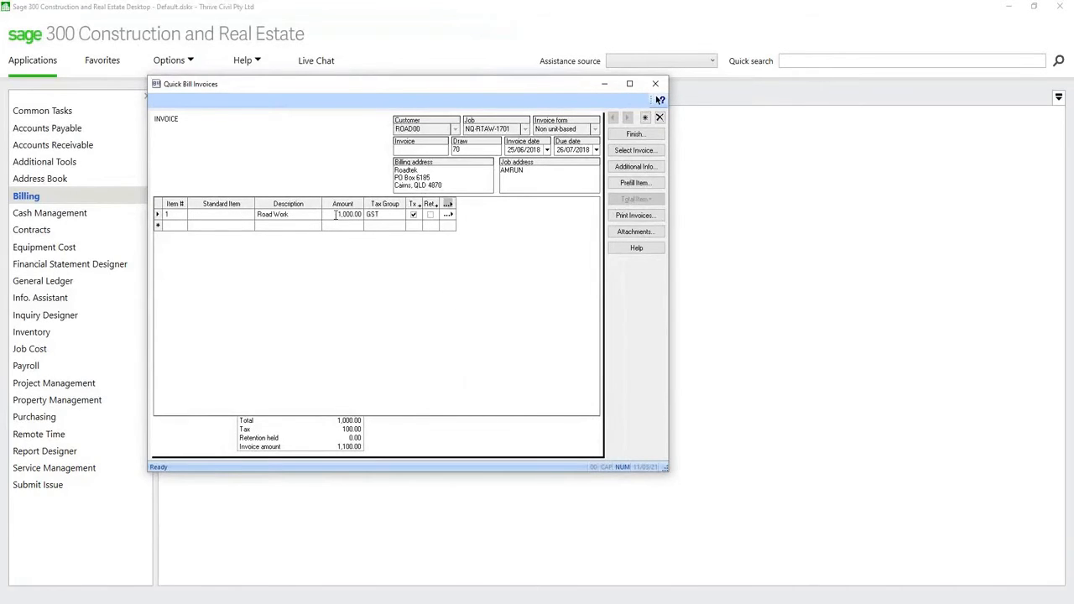
{"action": "type", "text": "2"}
{"action": "key", "text": "Tab"}
{"action": "key", "text": "Tab"}
{"action": "key", "text": "Tab"}
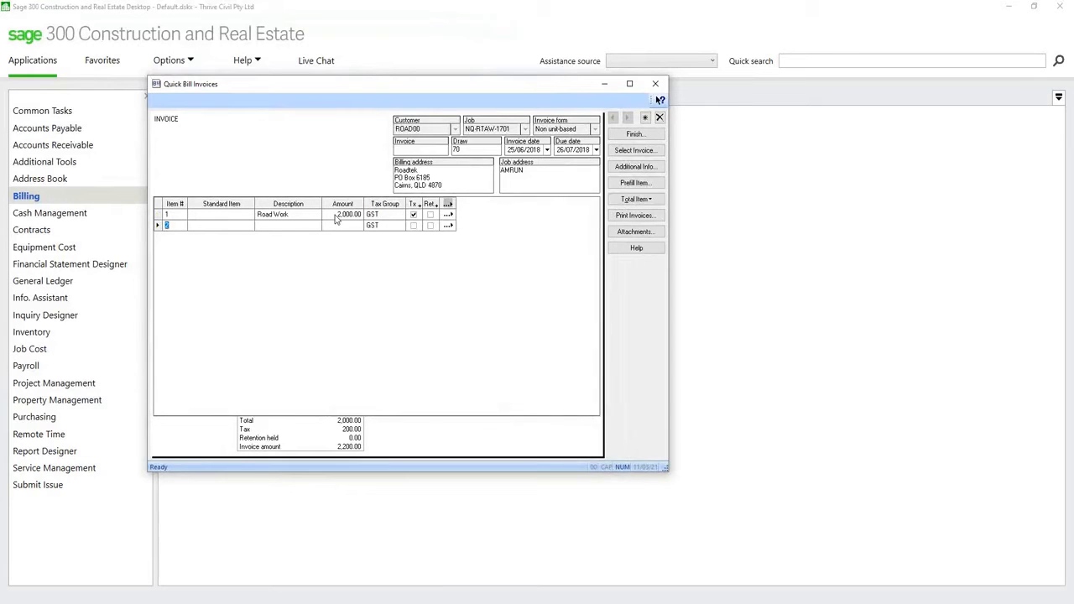
Print the revised invoice to a Timberline print file in the Printouts folder.
{"action": "left_click", "coordinate": [650, 215]}
{"action": "left_click", "coordinate": [327, 301]}
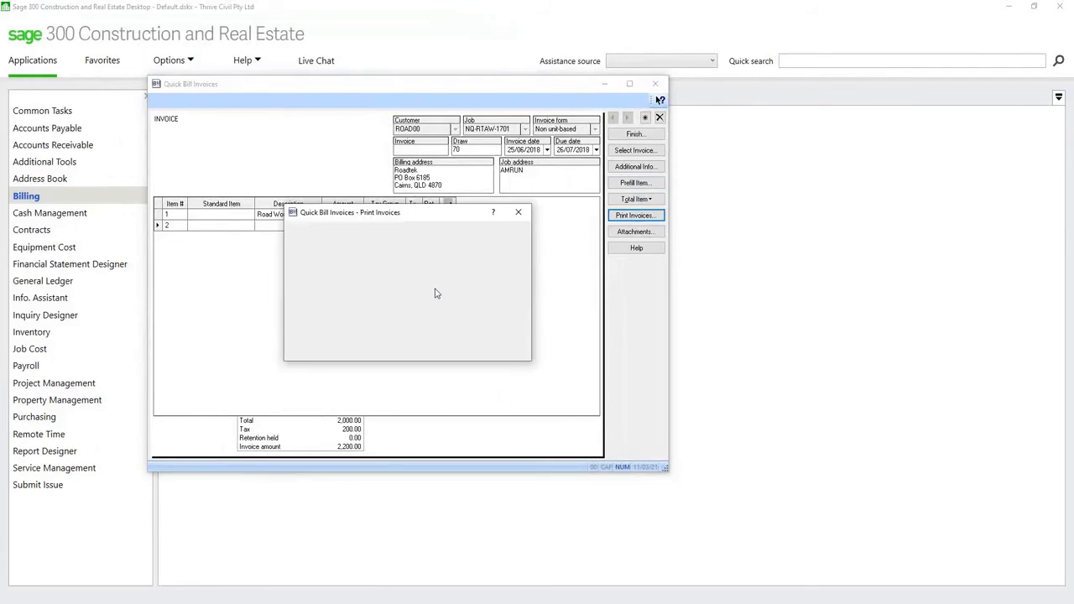
{"action": "left_click", "coordinate": [433, 309]}
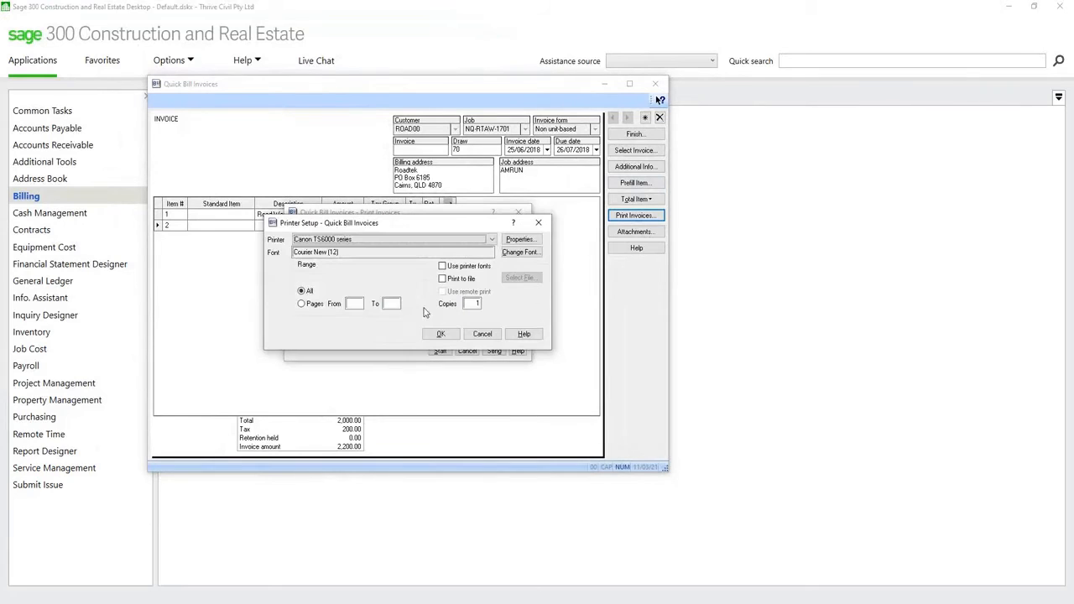
{"action": "left_click", "coordinate": [464, 282]}
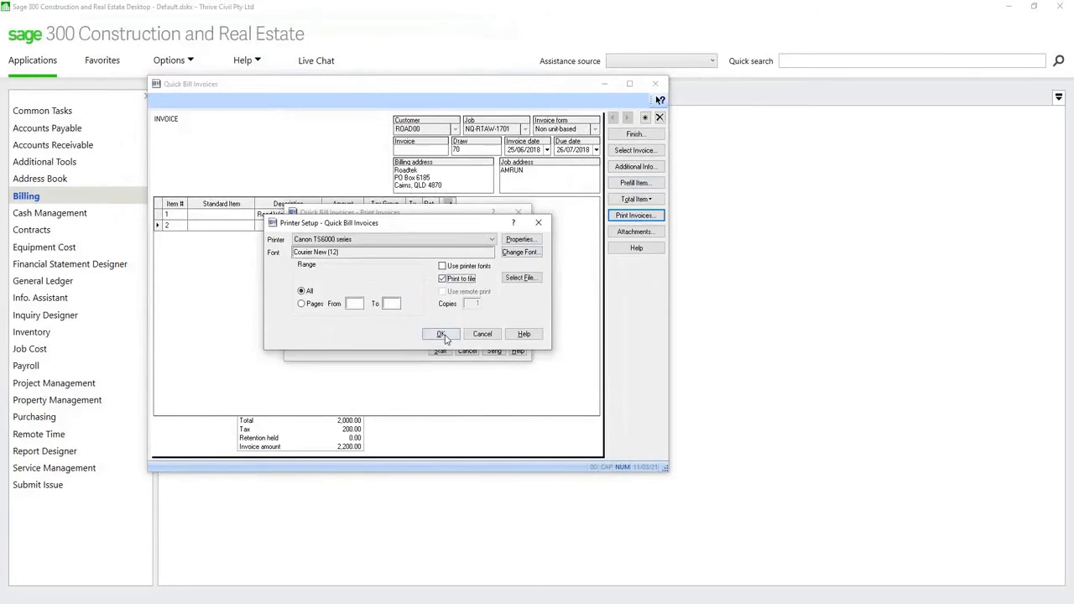
{"action": "left_click", "coordinate": [441, 334]}
{"action": "left_click", "coordinate": [440, 353]}
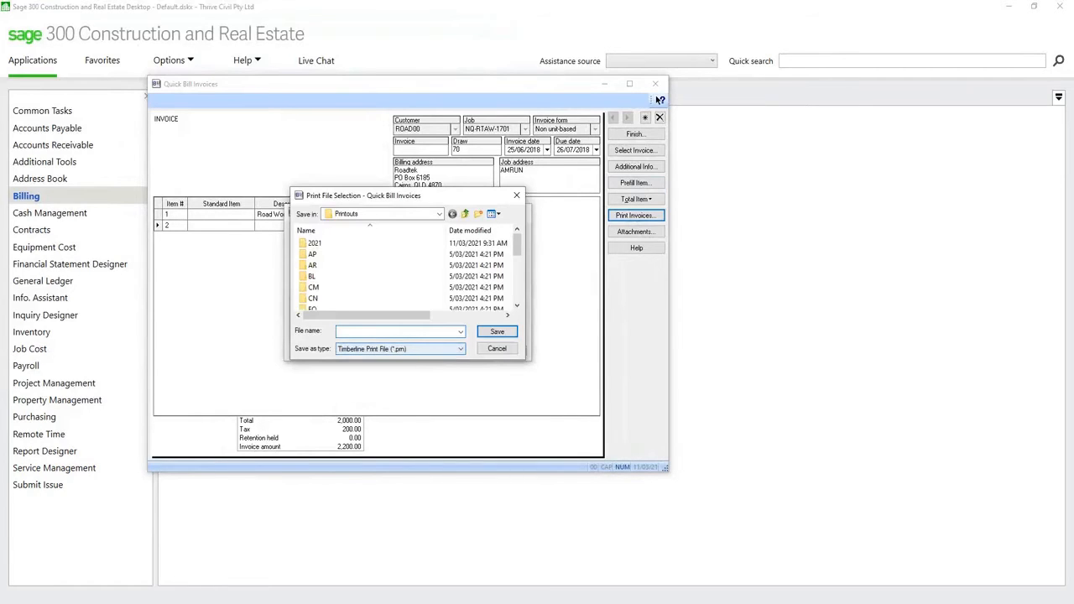
{"action": "left_click", "coordinate": [497, 333]}
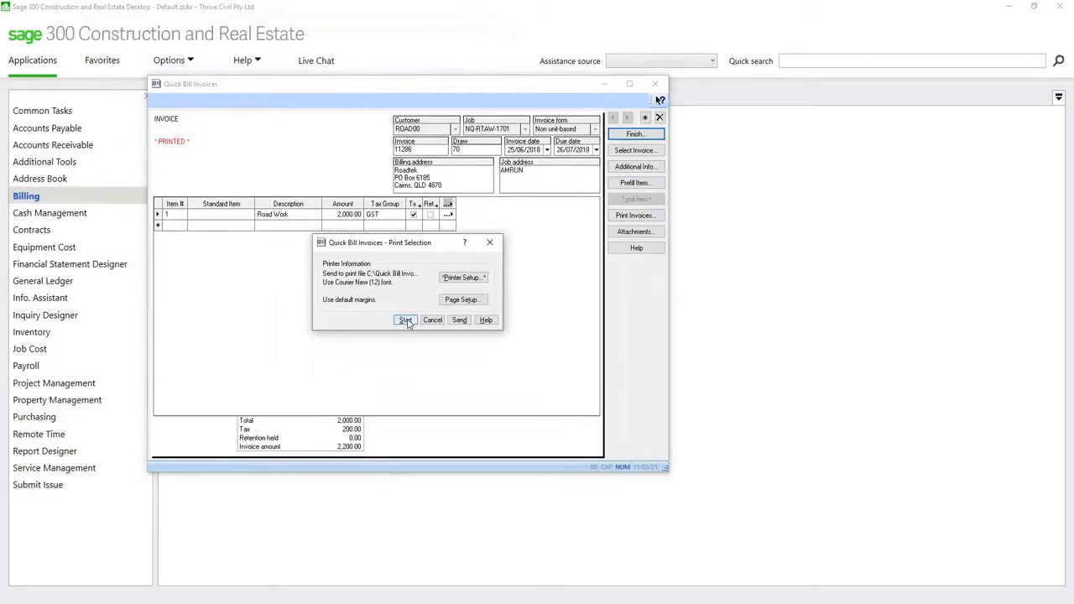
Finish the quick bill entry by starting its printout, and open Billing's Post Invoices task.
{"action": "left_click", "coordinate": [407, 321]}
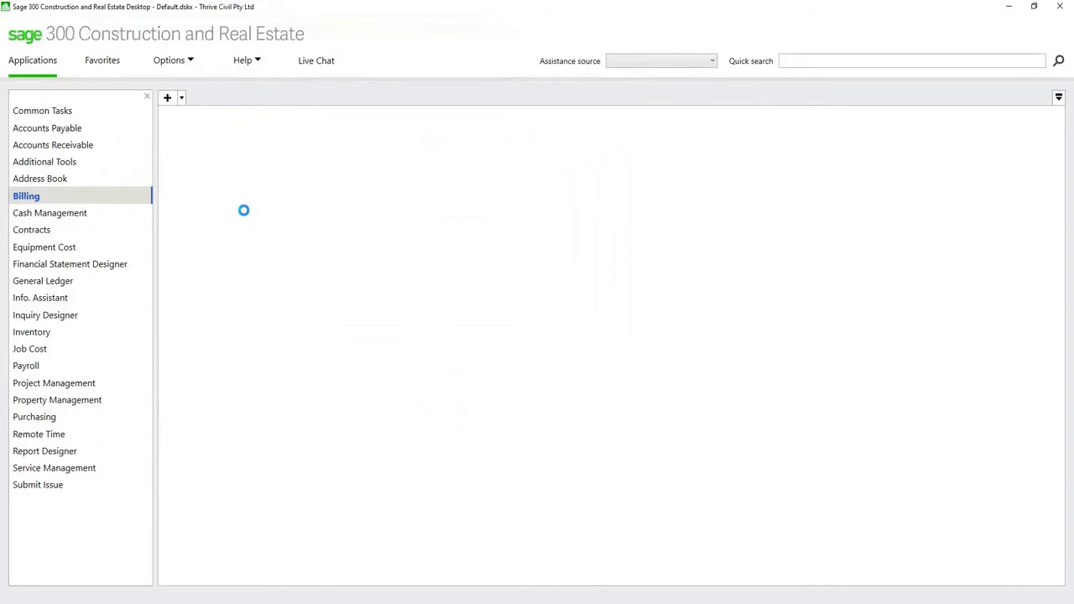
{"action": "left_click", "coordinate": [217, 228]}
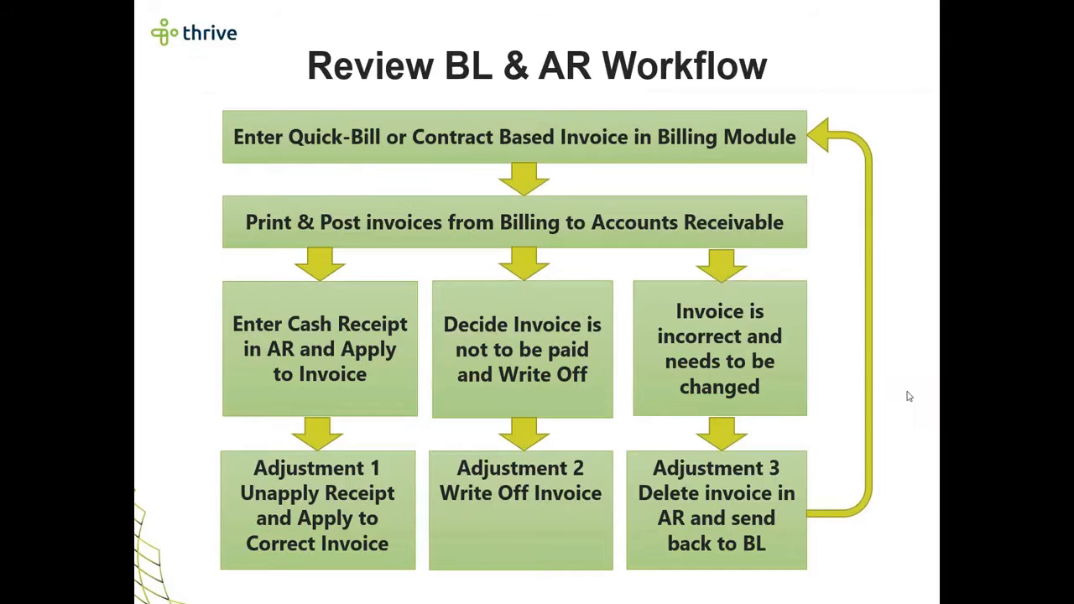
{"action": "left_click", "coordinate": [896, 397]}
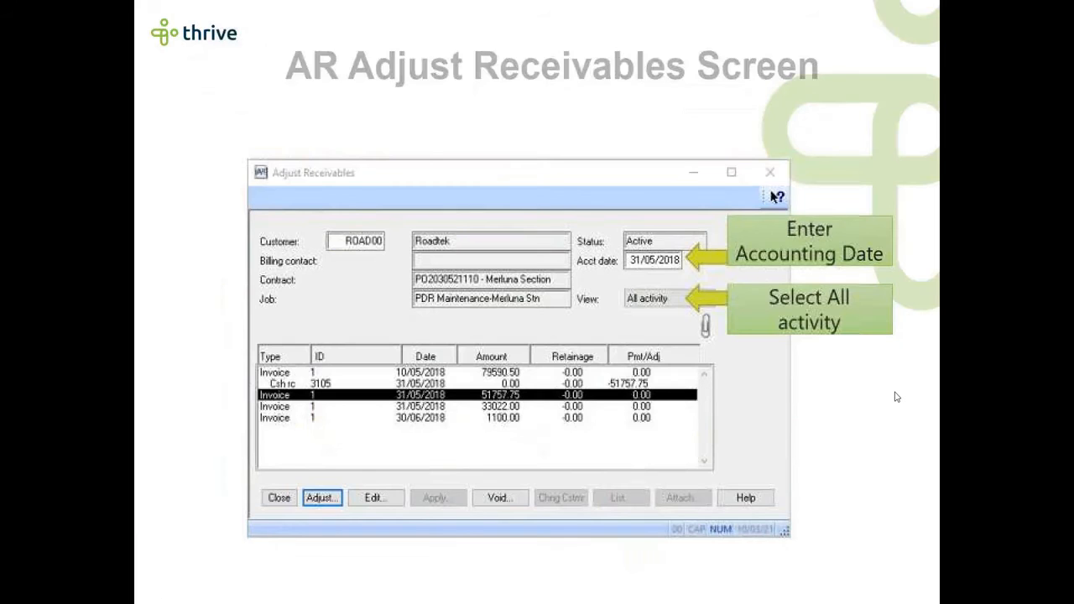
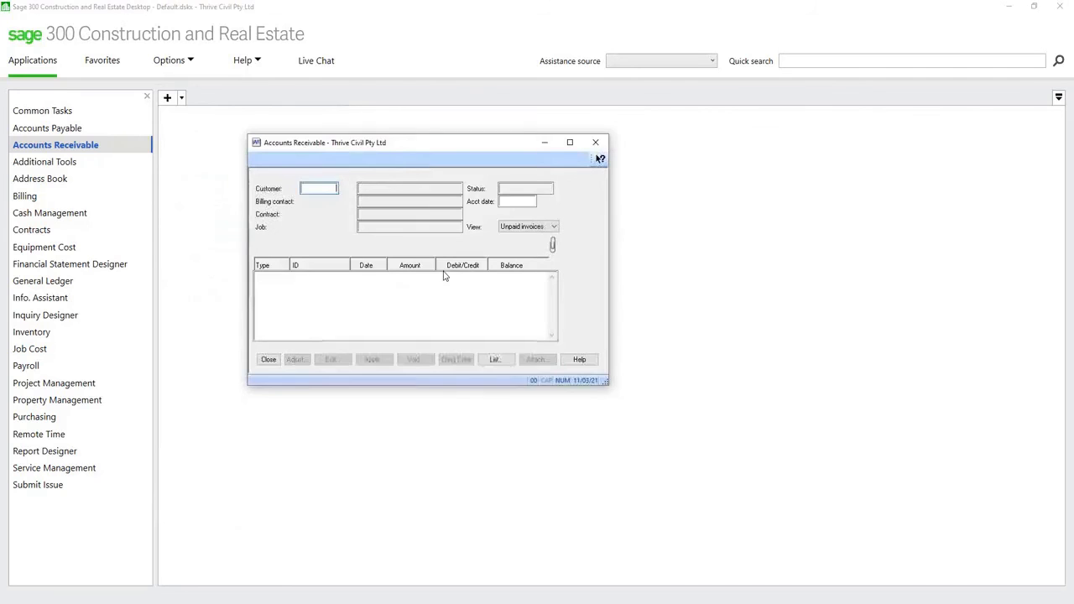
Load customer Fulton Hogan Construction in Adjust Receivables and set the view to All activity.
{"action": "left_click", "coordinate": [491, 363]}
{"action": "key", "text": "f"}
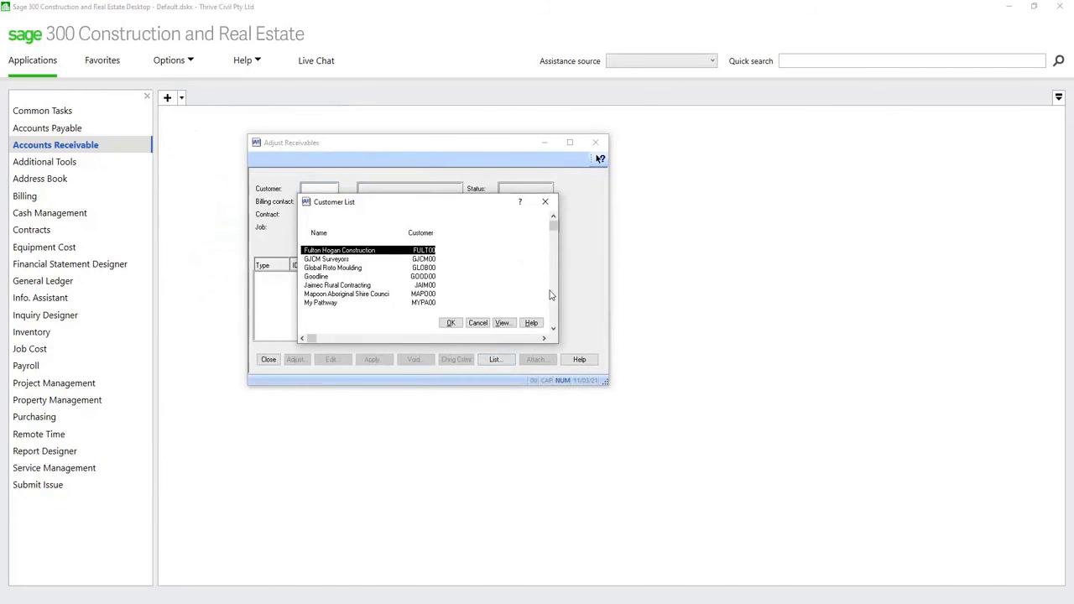
{"action": "left_click", "coordinate": [451, 323]}
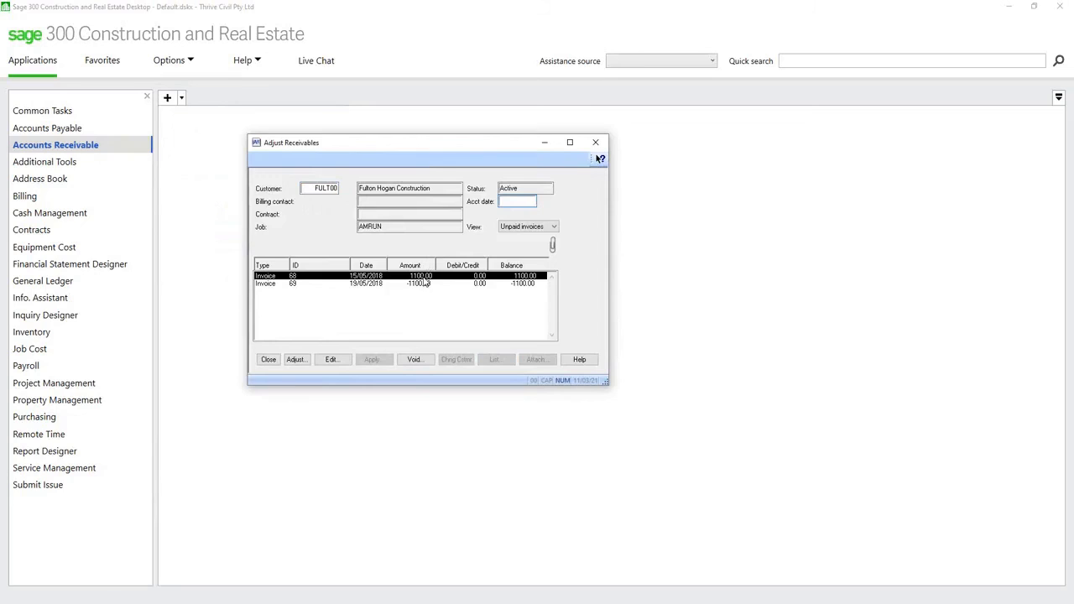
{"action": "left_click", "coordinate": [417, 284]}
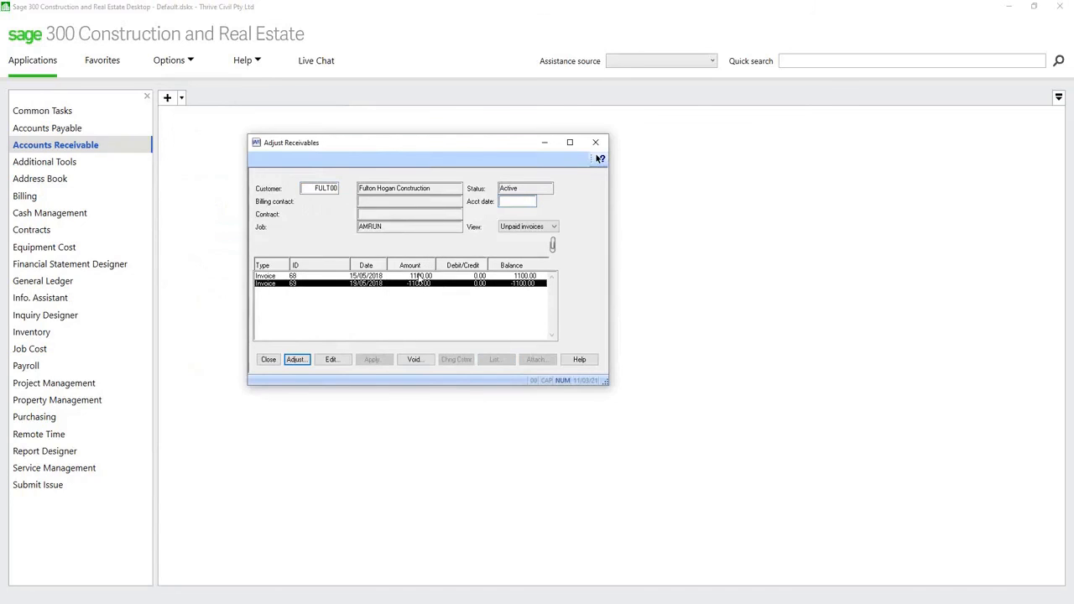
{"action": "left_click", "coordinate": [419, 276]}
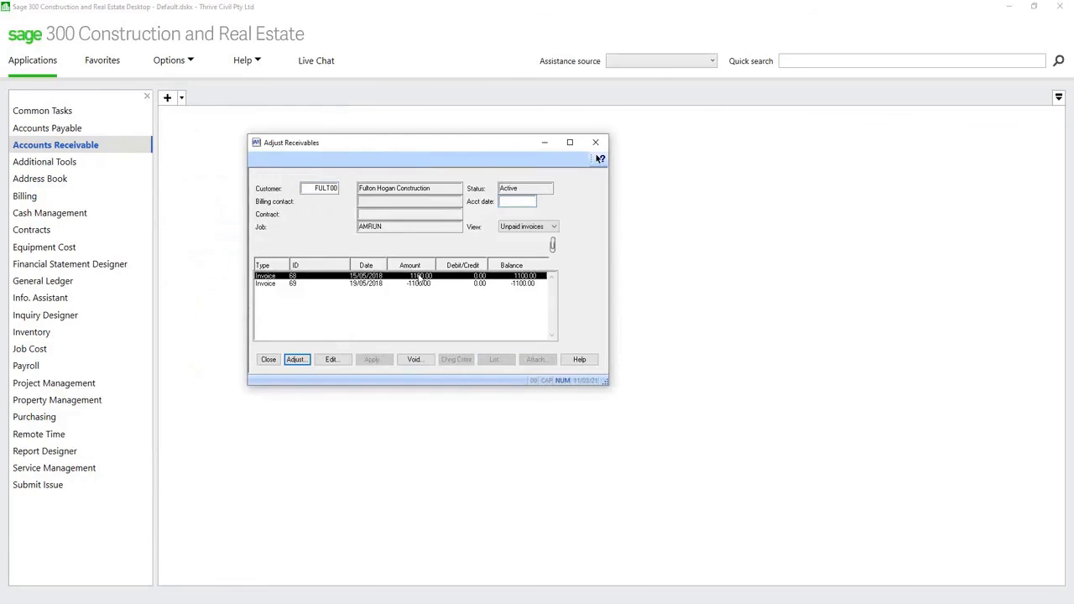
{"action": "left_click", "coordinate": [420, 285]}
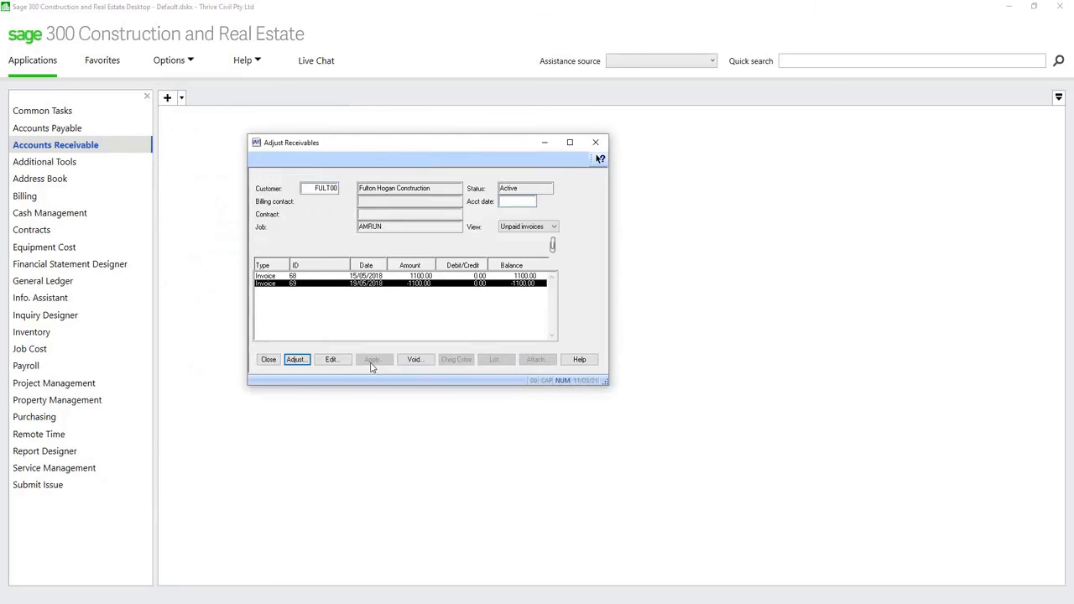
{"action": "left_click", "coordinate": [535, 228]}
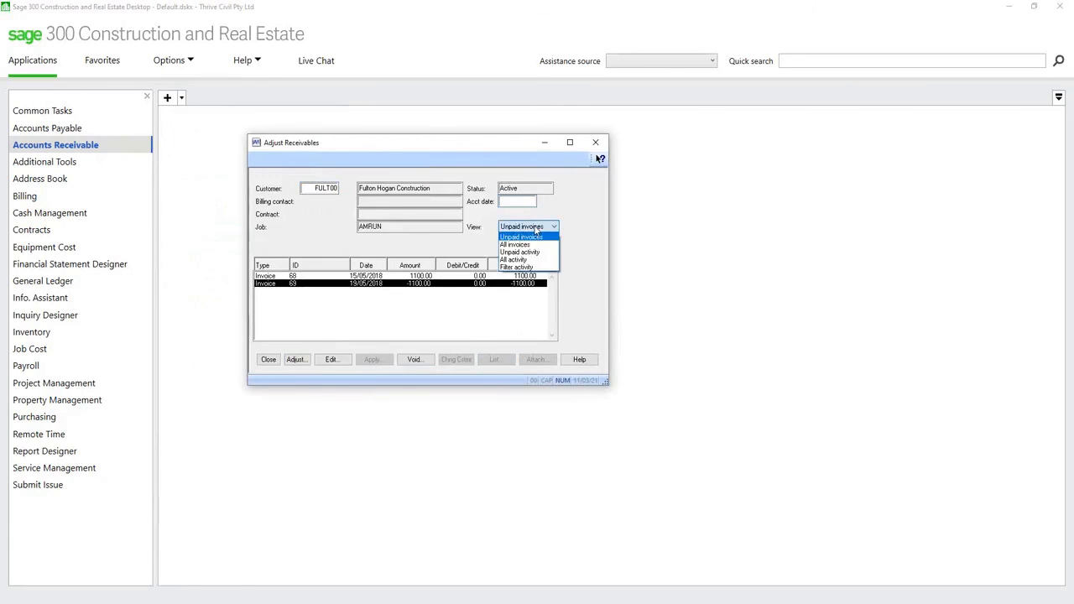
{"action": "left_click", "coordinate": [526, 260]}
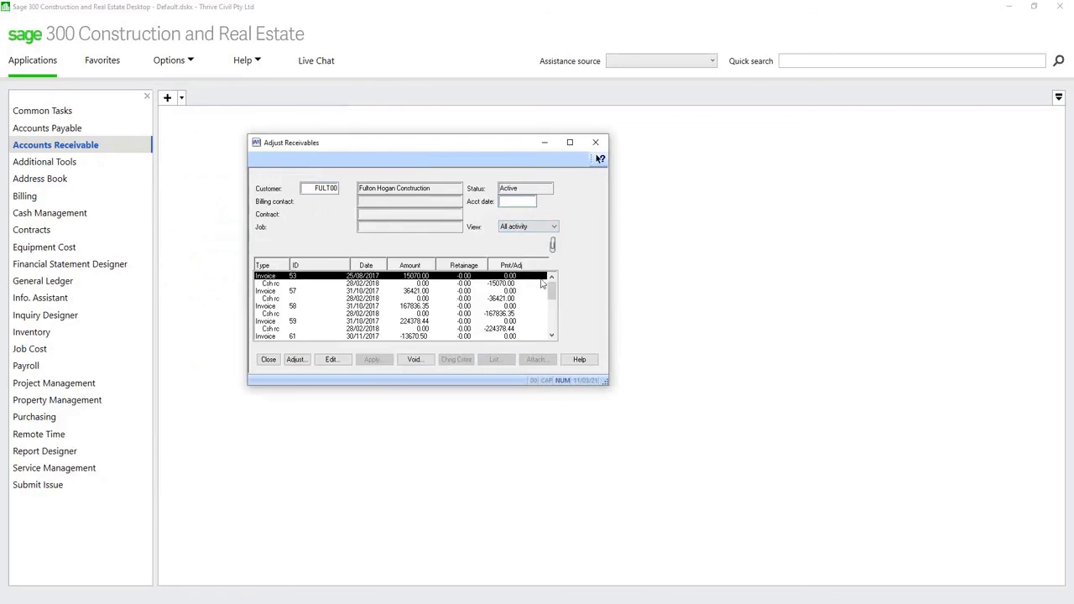
Unapply the 27/04/2018 cash receipt of 3267.00 from invoice 65, using accounting date 27/04/2018.
{"action": "scroll", "coordinate": [553, 321], "scroll_direction": "down", "scroll_amount": 5}
{"action": "left_click_drag", "start_coordinate": [552, 321], "coordinate": [554, 344]}
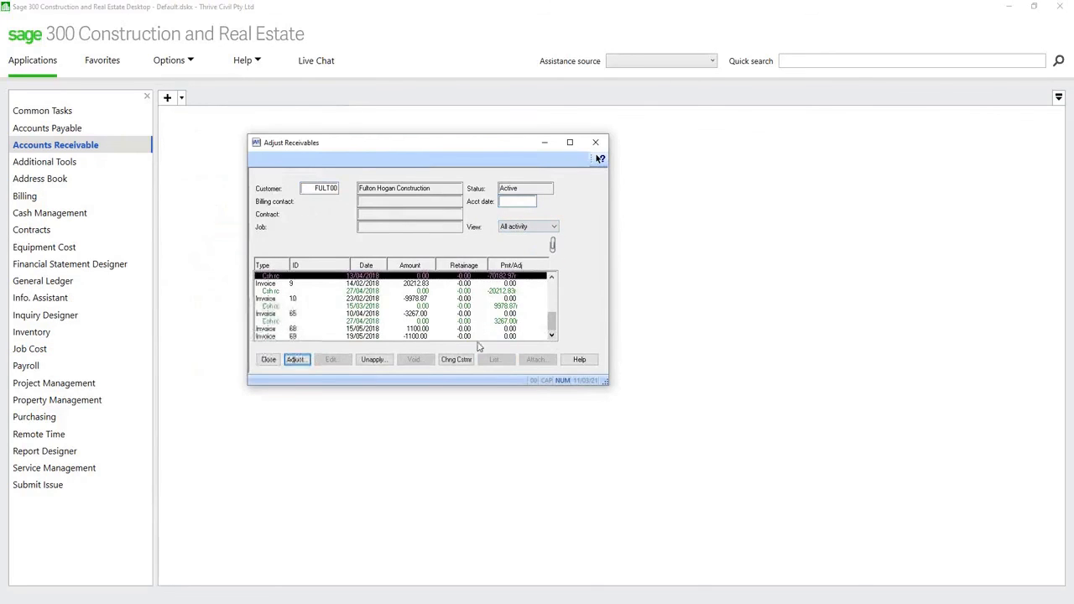
{"action": "left_click", "coordinate": [419, 322]}
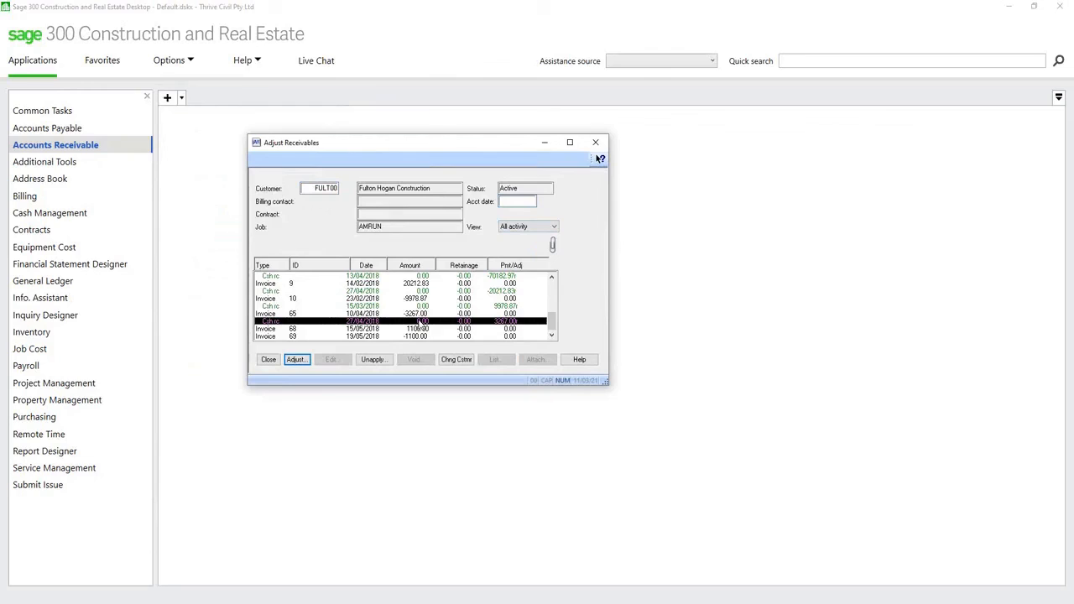
{"action": "left_click", "coordinate": [514, 200]}
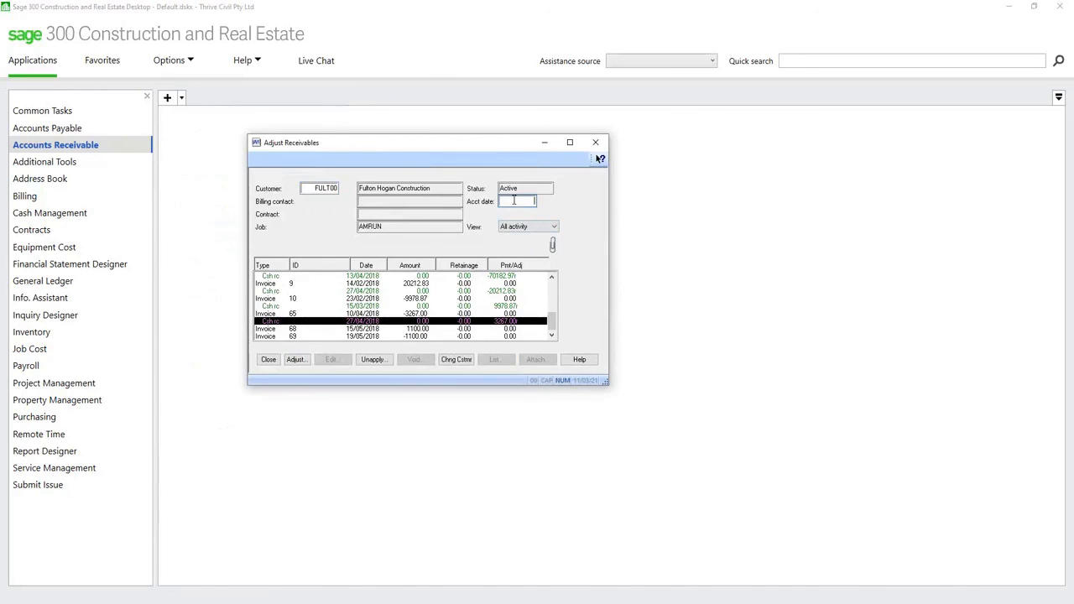
{"action": "type", "text": "270418"}
{"action": "key", "text": "Tab"}
{"action": "left_click", "coordinate": [374, 360]}
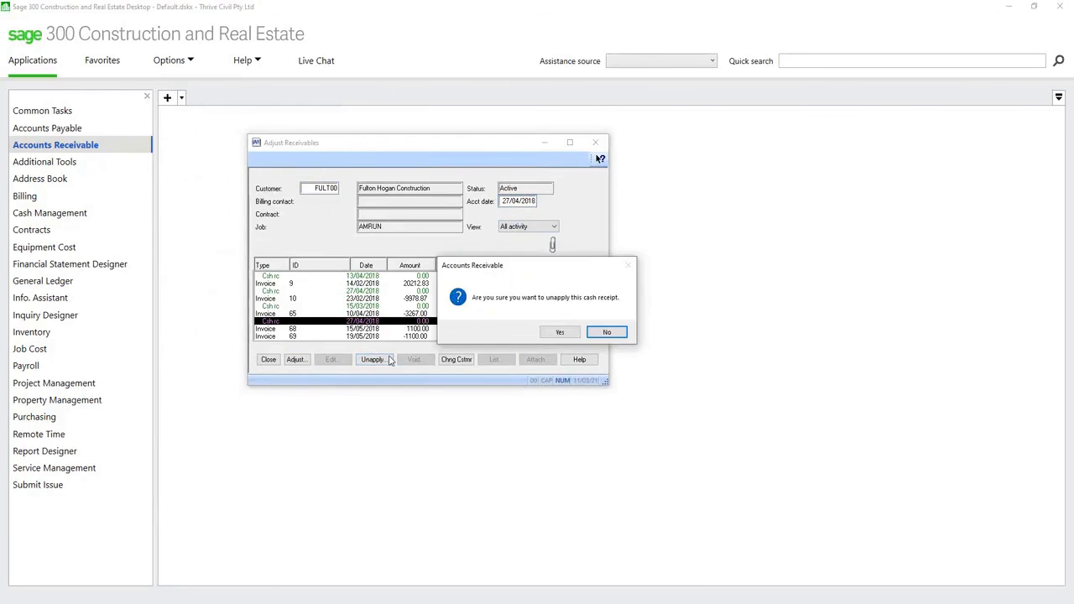
{"action": "left_click", "coordinate": [562, 333]}
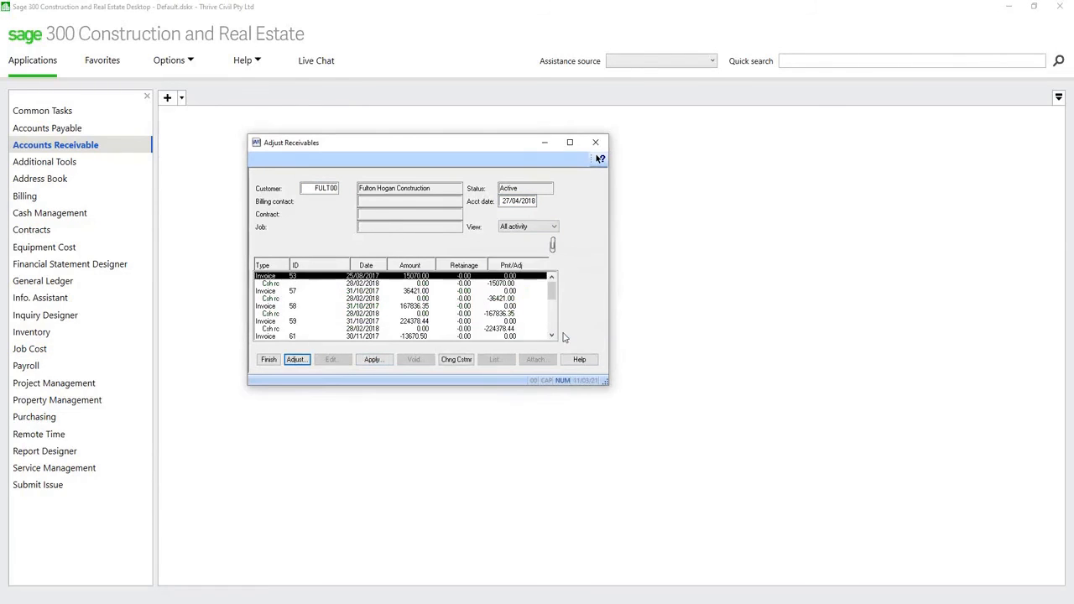
Select the unapplied 27/04/2018 cash receipt of 3267.00 at the end of the customer's activity list.
{"action": "scroll", "coordinate": [554, 331], "scroll_direction": "down", "scroll_amount": 5}
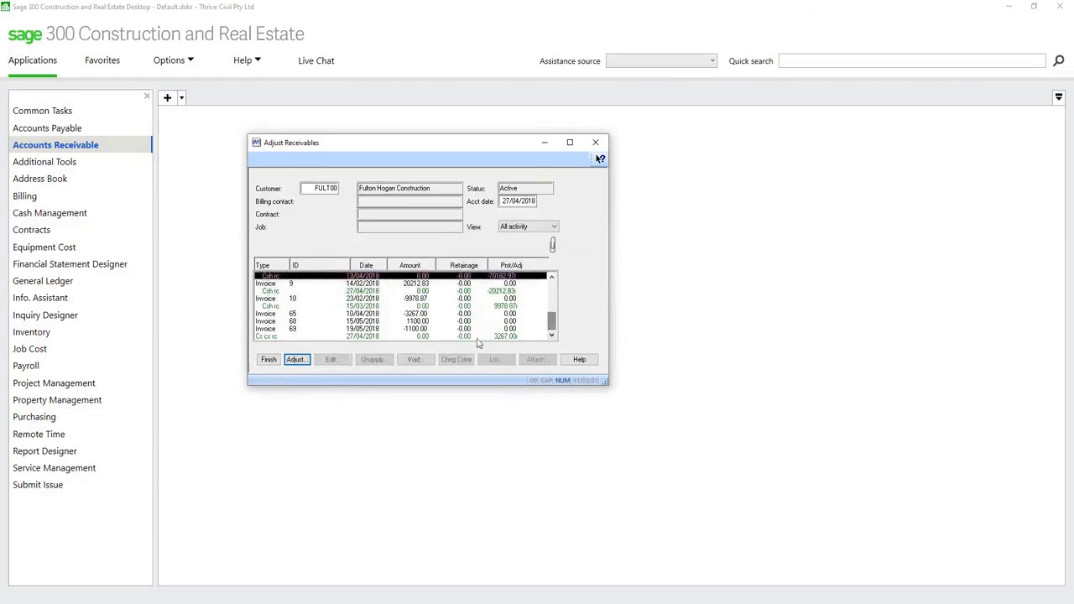
{"action": "left_click", "coordinate": [368, 337]}
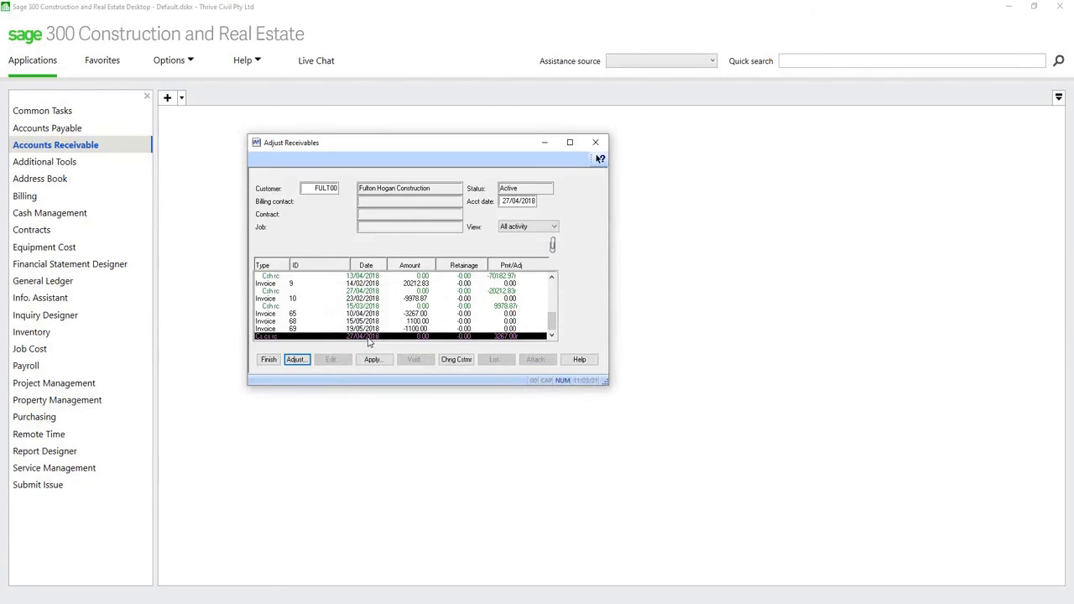
{"action": "key", "text": "Up"}
{"action": "key", "text": "Up"}
{"action": "key", "text": "Up"}
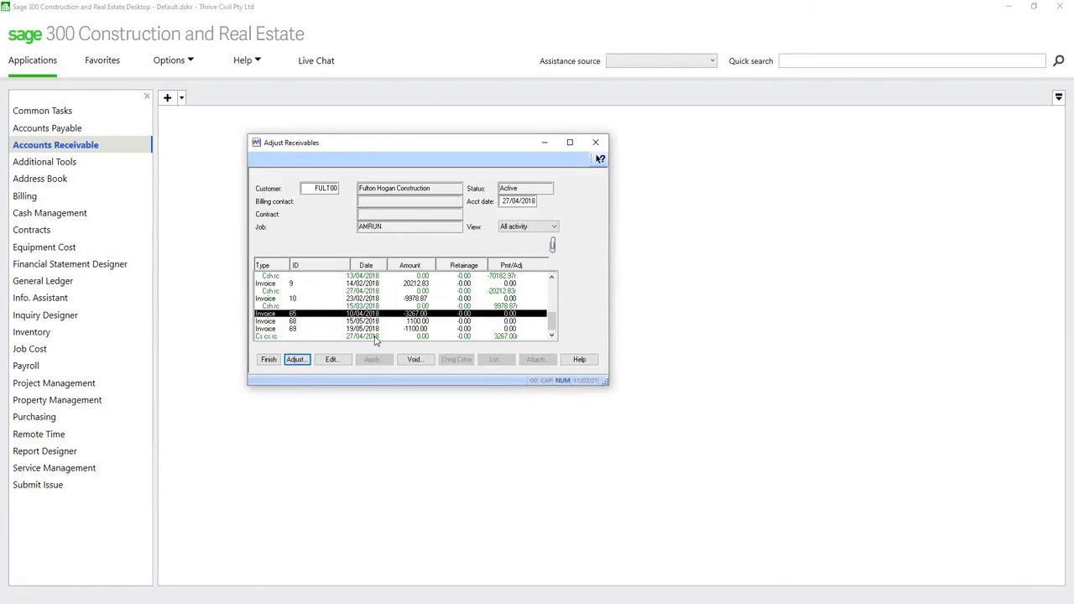
{"action": "left_click", "coordinate": [376, 337]}
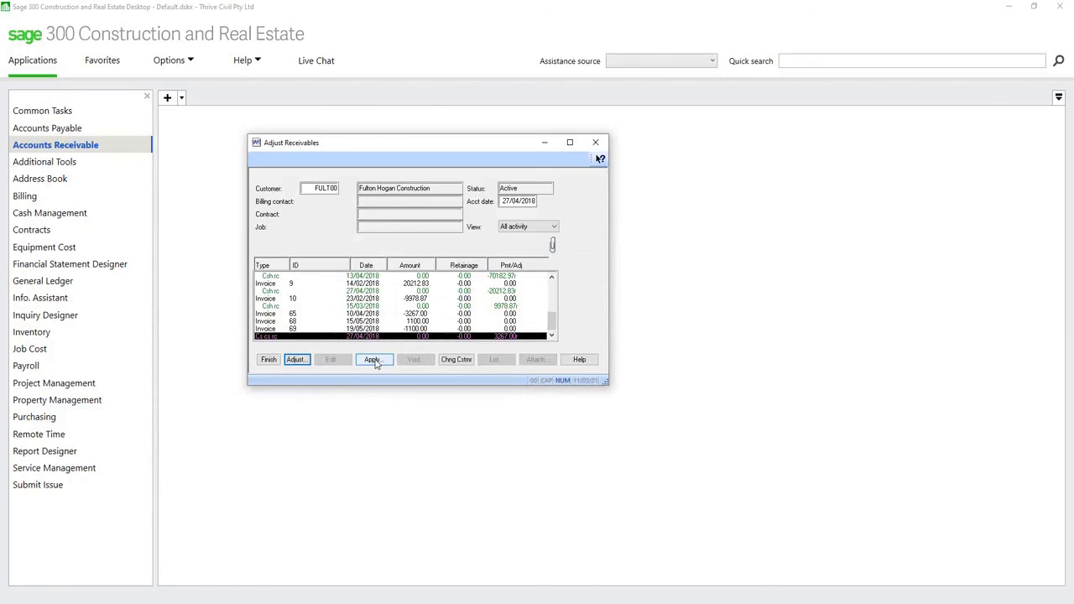
{"action": "left_click", "coordinate": [373, 360]}
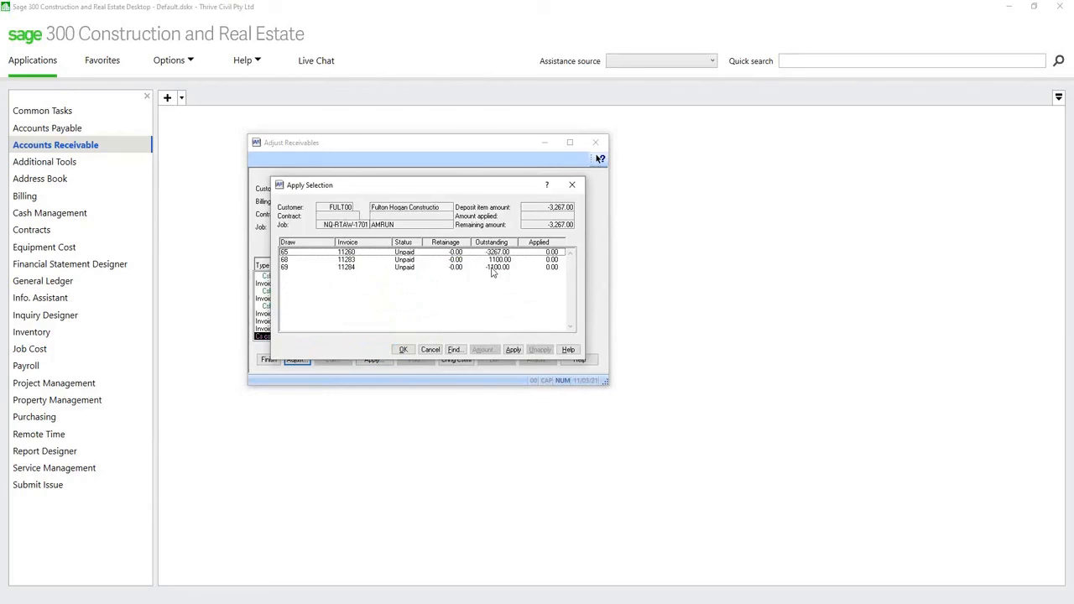
{"action": "double_click", "coordinate": [493, 268]}
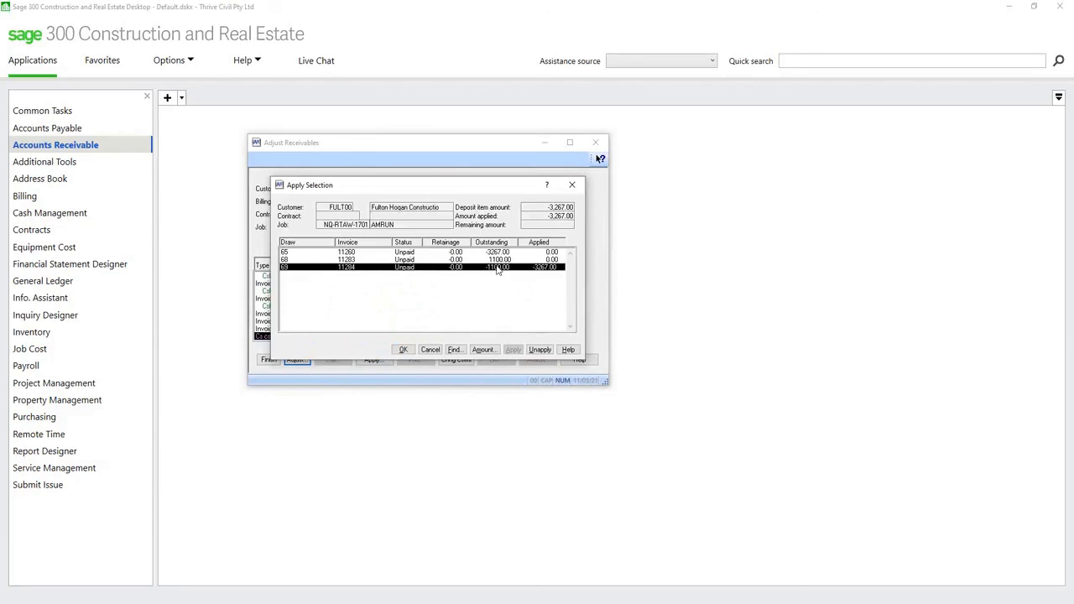
{"action": "left_click", "coordinate": [497, 260]}
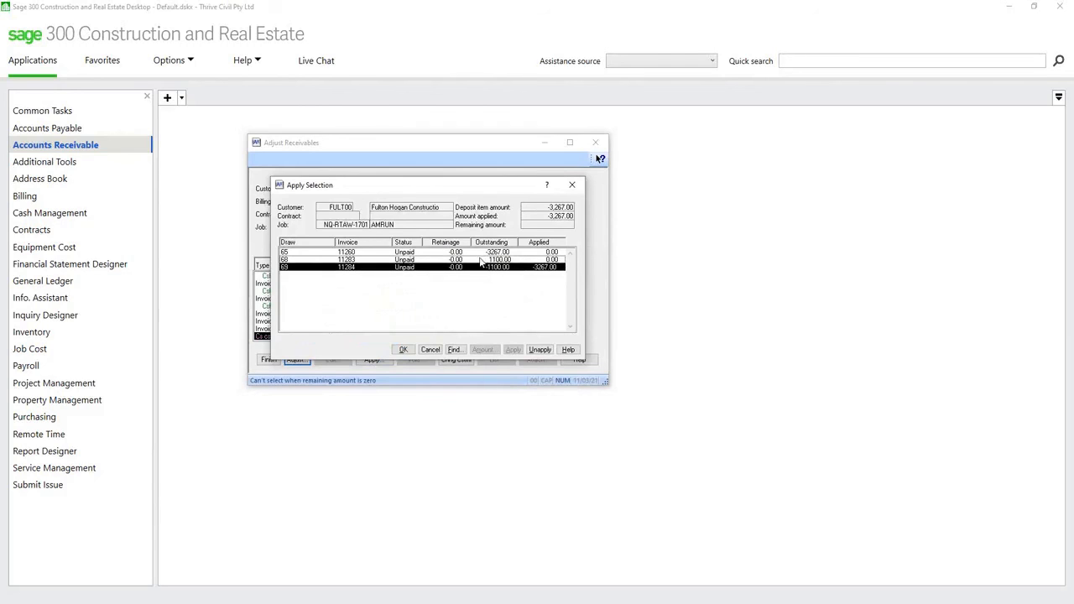
{"action": "left_click", "coordinate": [470, 267]}
{"action": "left_click", "coordinate": [467, 261]}
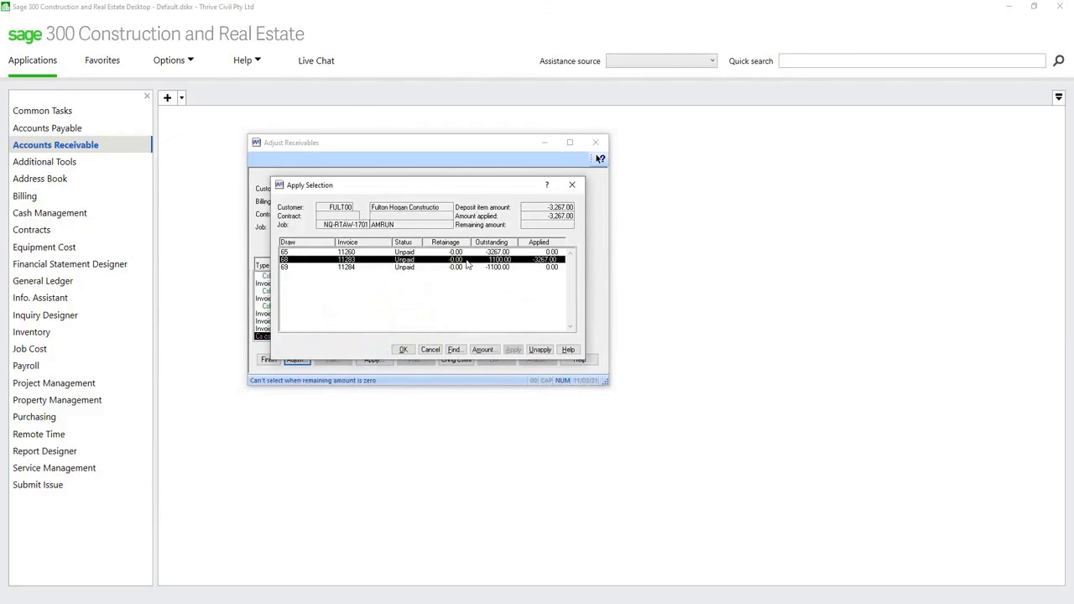
{"action": "left_click", "coordinate": [470, 268]}
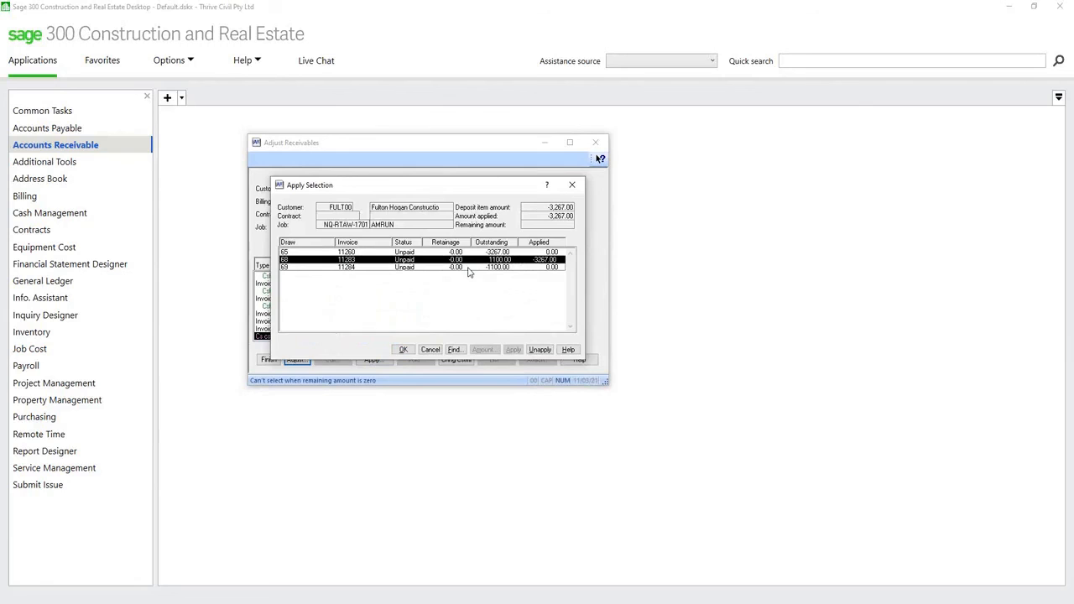
{"action": "left_click", "coordinate": [431, 349]}
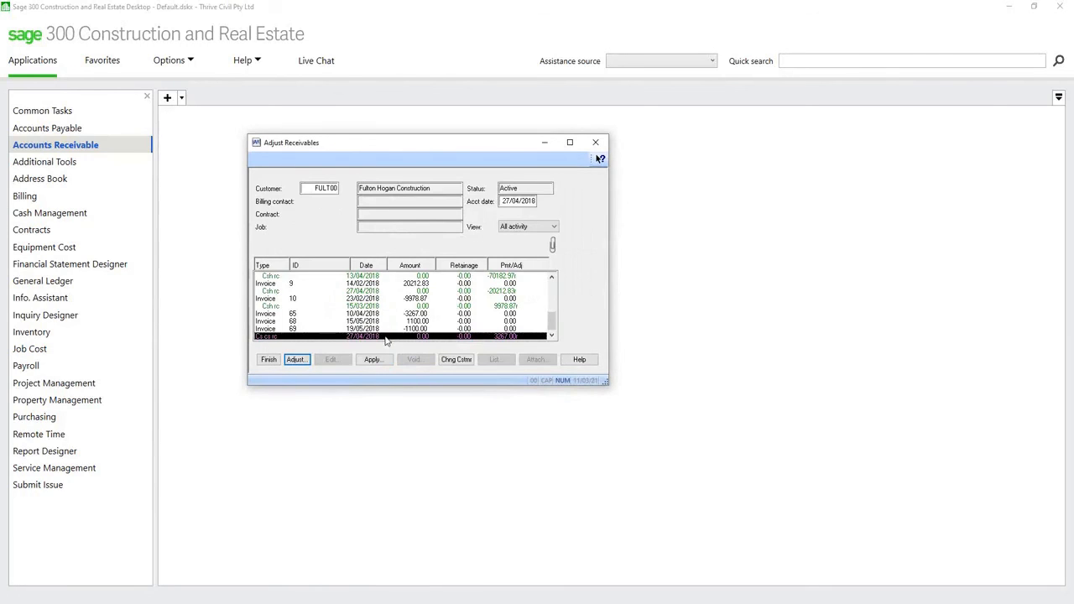
{"action": "left_click", "coordinate": [372, 359]}
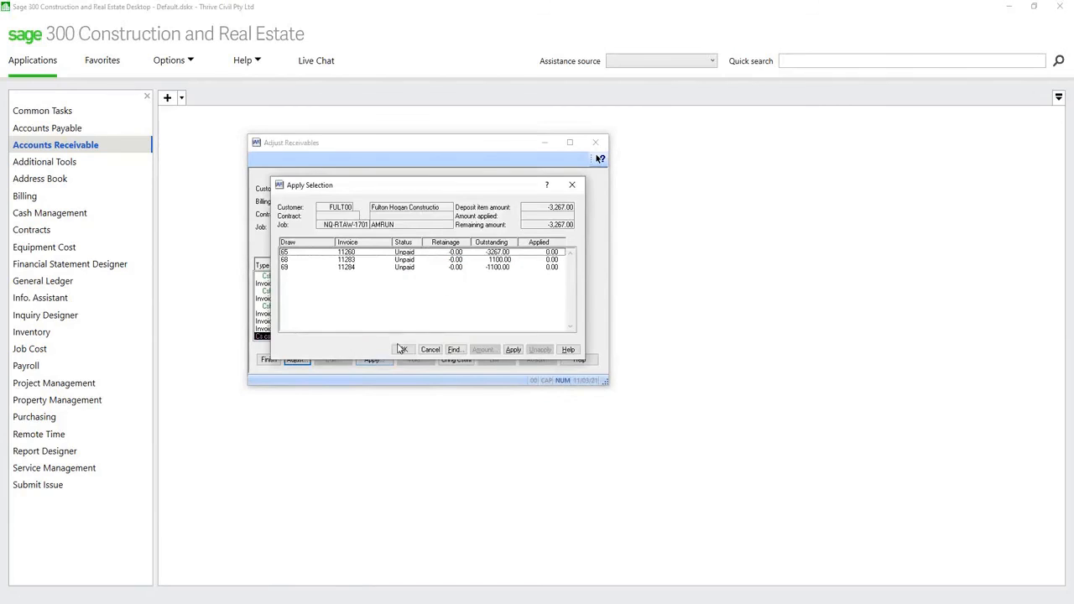
{"action": "double_click", "coordinate": [342, 268]}
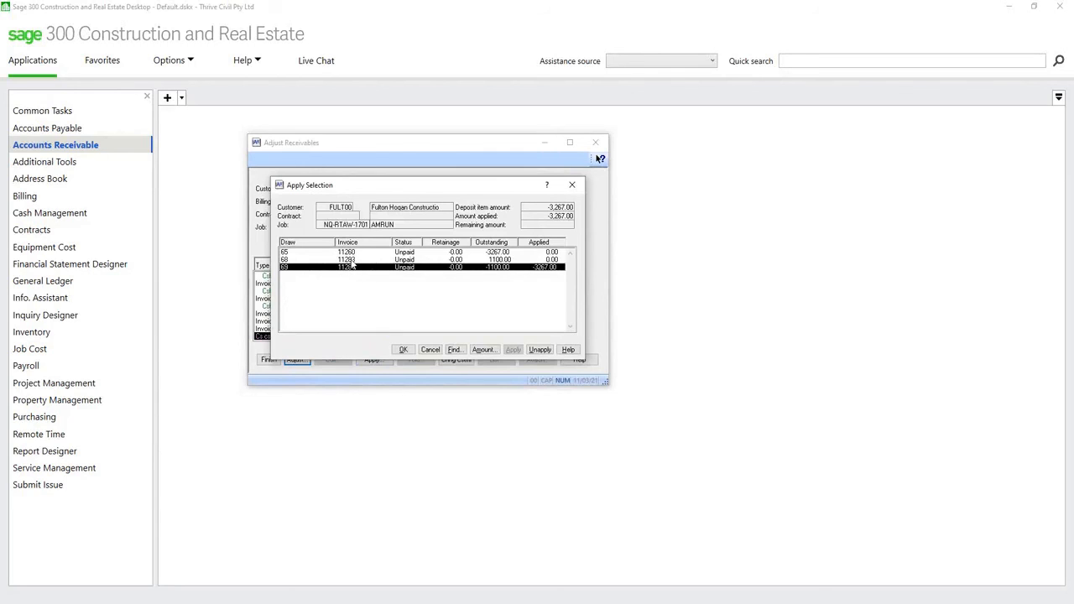
{"action": "left_click", "coordinate": [350, 261]}
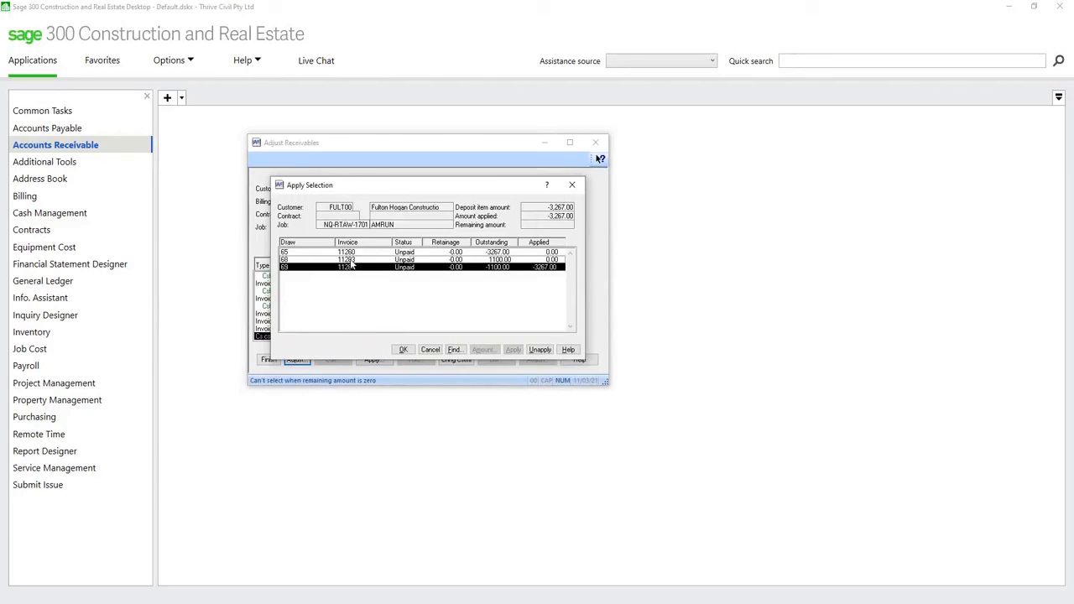
{"action": "left_click", "coordinate": [430, 350]}
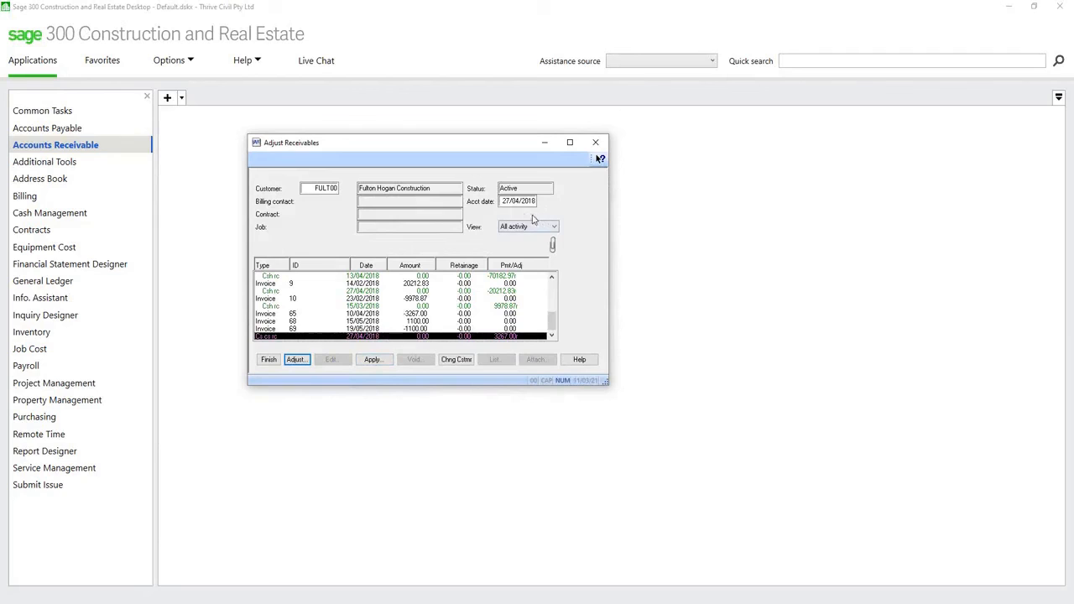
Apply the selected cash receipt's full amount of -3267.00 to the draw 65 invoice and confirm the selection.
{"action": "left_click", "coordinate": [376, 360]}
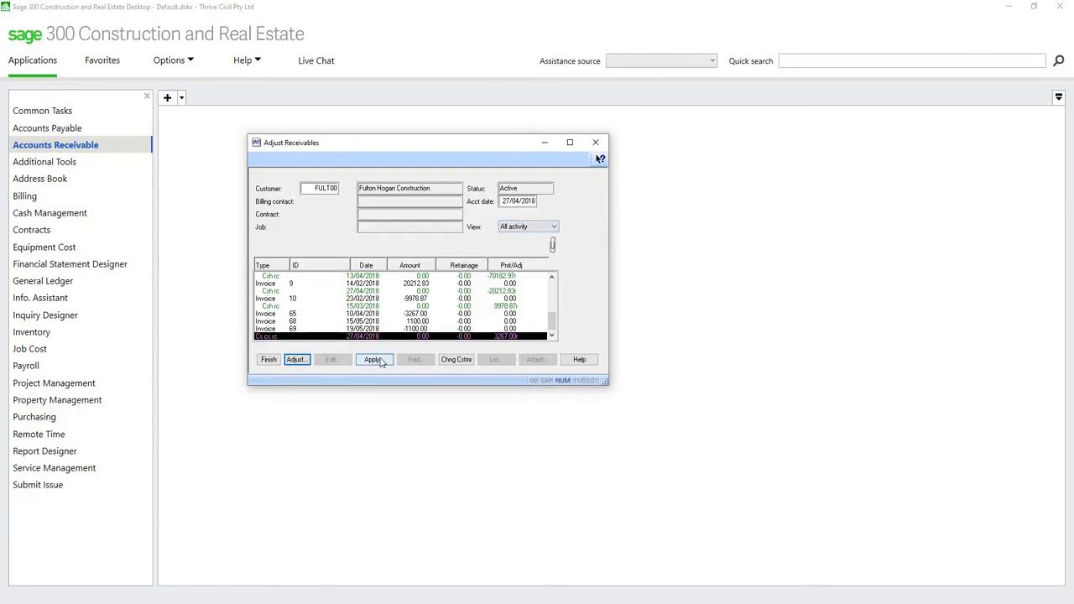
{"action": "double_click", "coordinate": [514, 255]}
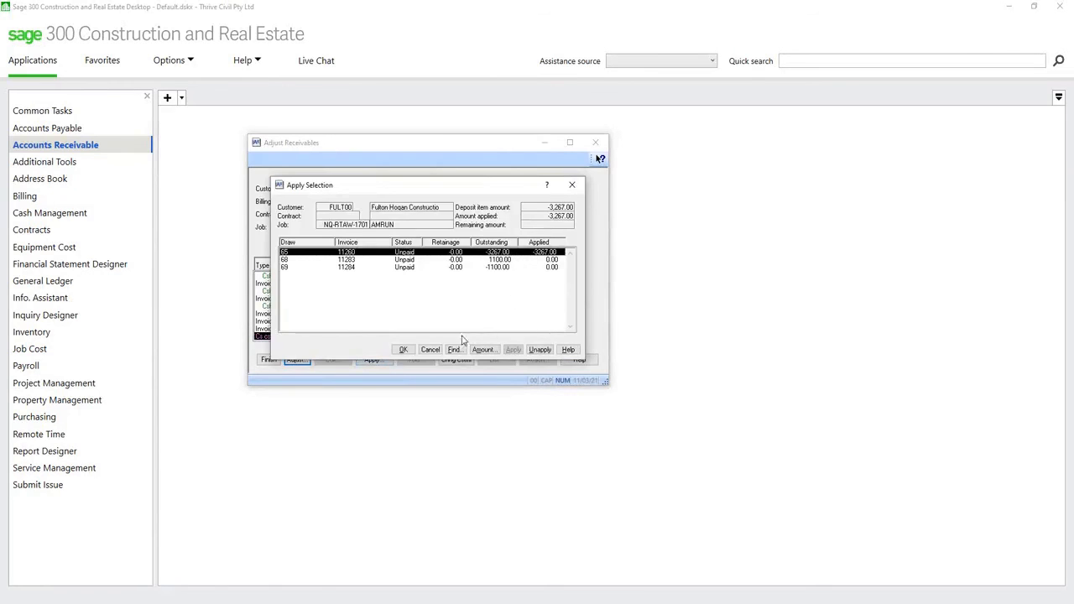
{"action": "left_click", "coordinate": [404, 350]}
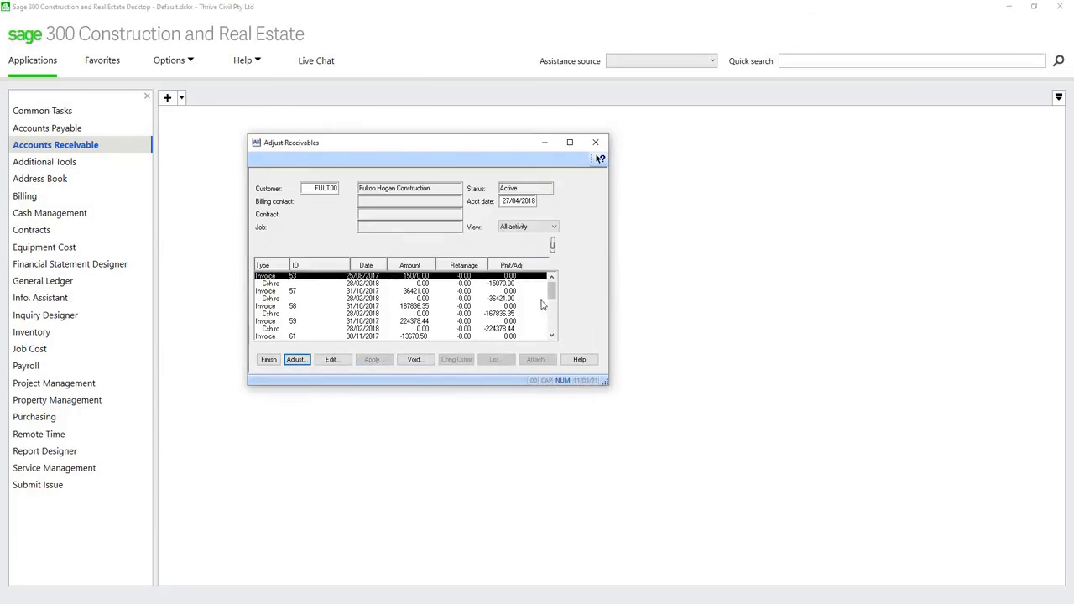
Unapply the 27/04/2018 cash receipt of -20212.83 from invoice 9.
{"action": "left_click_drag", "start_coordinate": [552, 291], "coordinate": [556, 339]}
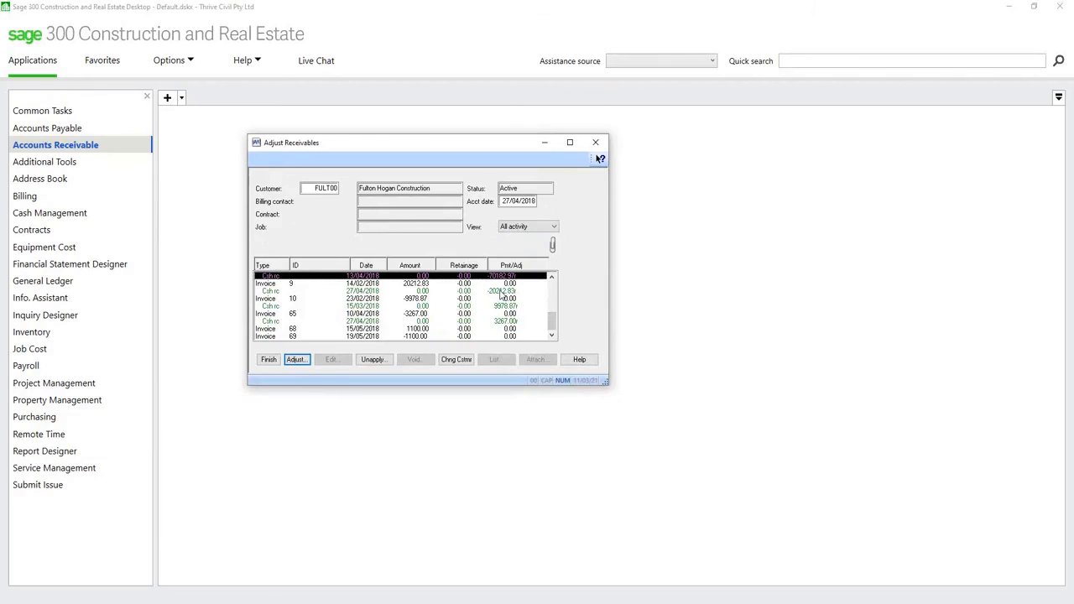
{"action": "left_click", "coordinate": [502, 291]}
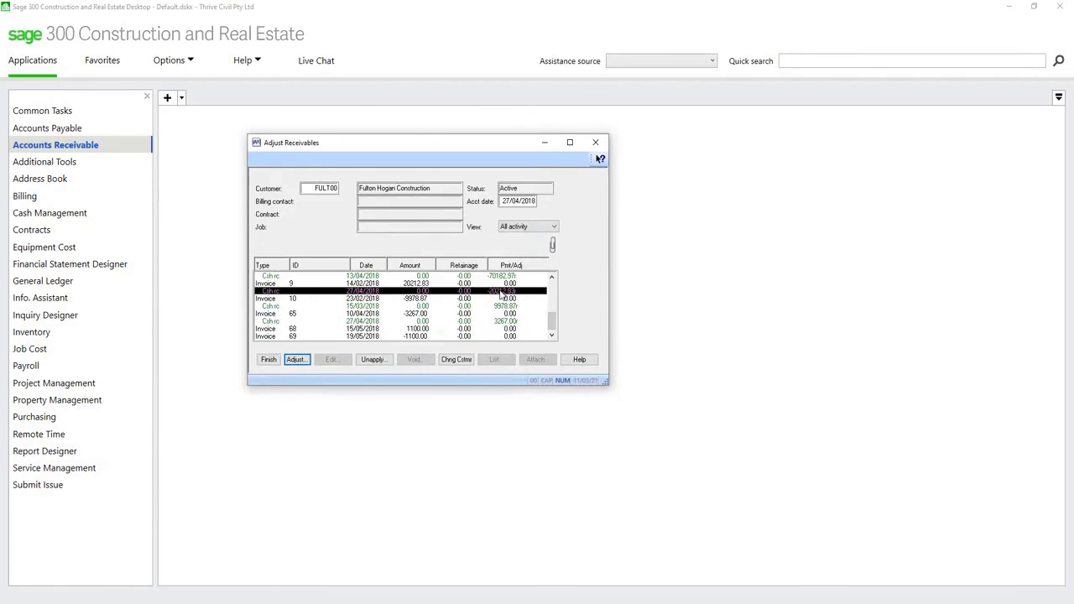
{"action": "left_click", "coordinate": [416, 315]}
{"action": "left_click", "coordinate": [418, 300]}
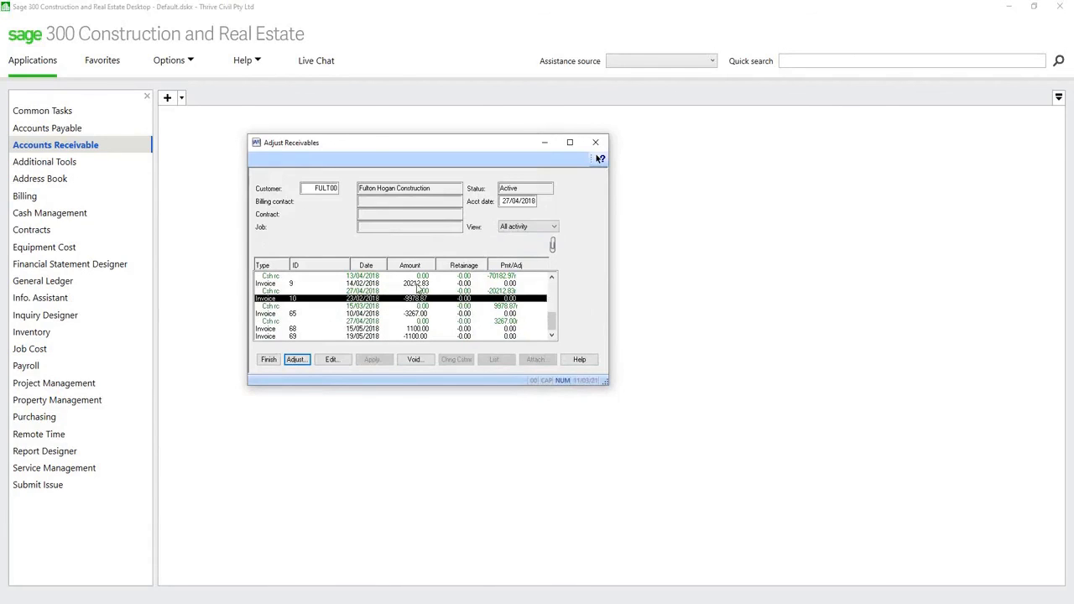
{"action": "left_click", "coordinate": [417, 285]}
{"action": "left_click", "coordinate": [422, 292]}
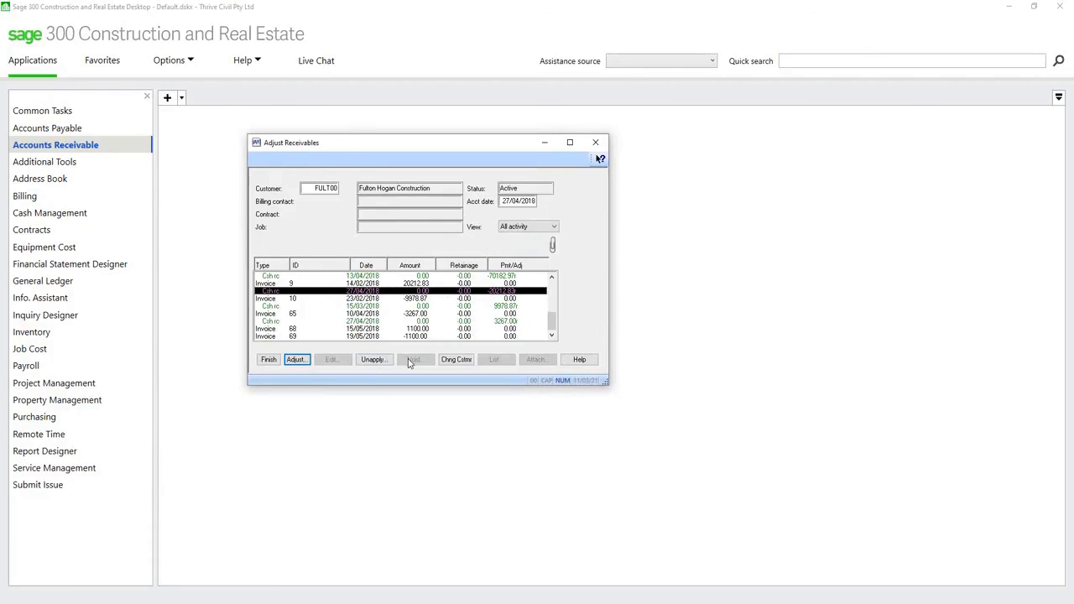
{"action": "left_click", "coordinate": [380, 360]}
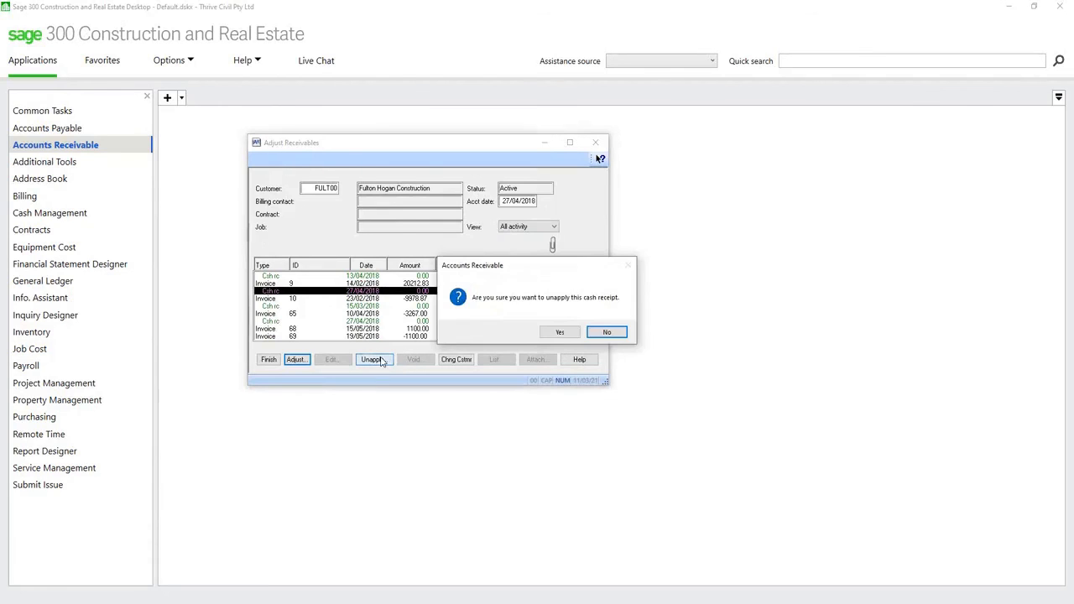
{"action": "left_click", "coordinate": [560, 332]}
{"action": "left_click_drag", "start_coordinate": [555, 295], "coordinate": [555, 322]}
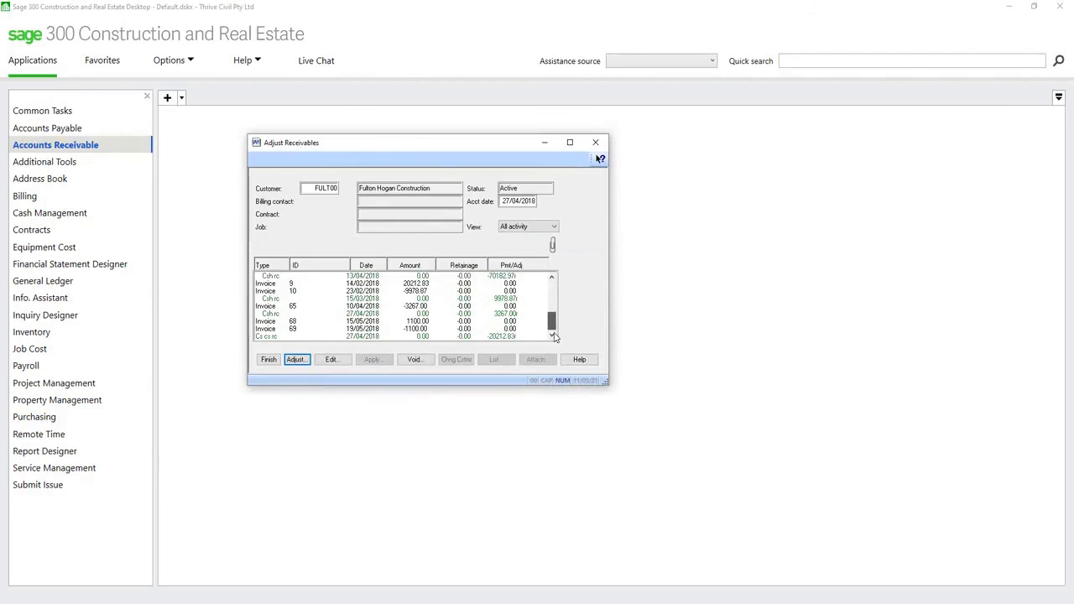
Apply the unapplied 27/04/2018 cash receipt of -20212.83 in full to the draw 69, 68 and 9 invoices and confirm the selection.
{"action": "left_click", "coordinate": [425, 337]}
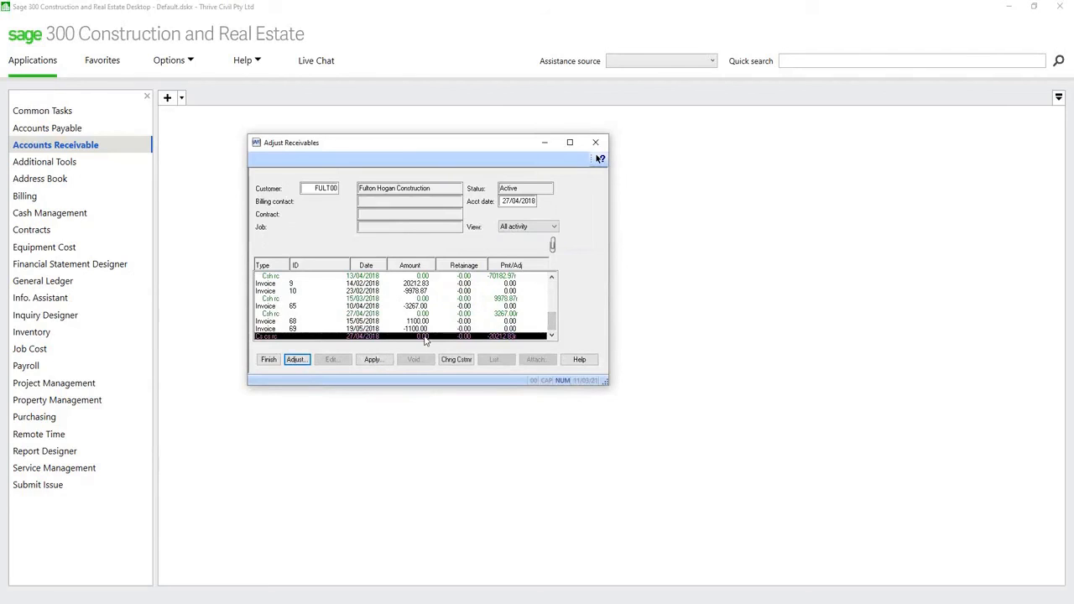
{"action": "left_click", "coordinate": [373, 359]}
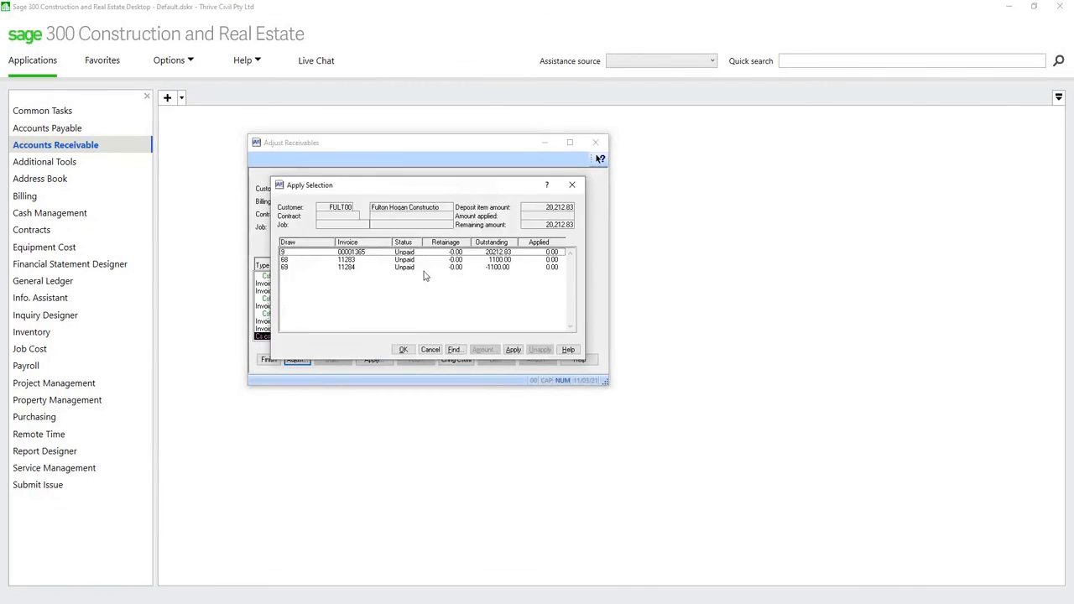
{"action": "double_click", "coordinate": [409, 267]}
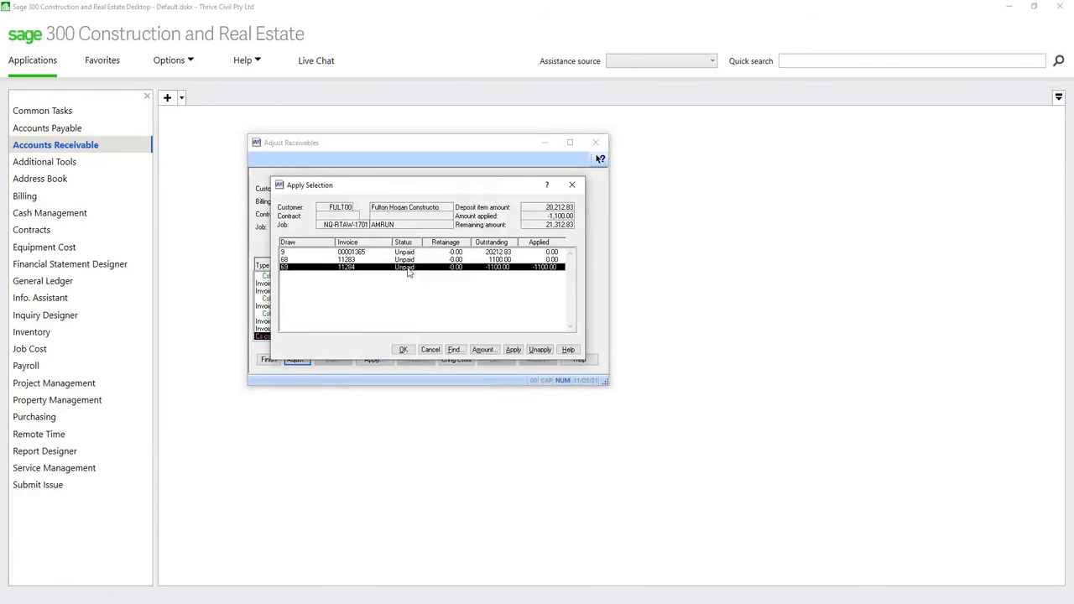
{"action": "double_click", "coordinate": [409, 261]}
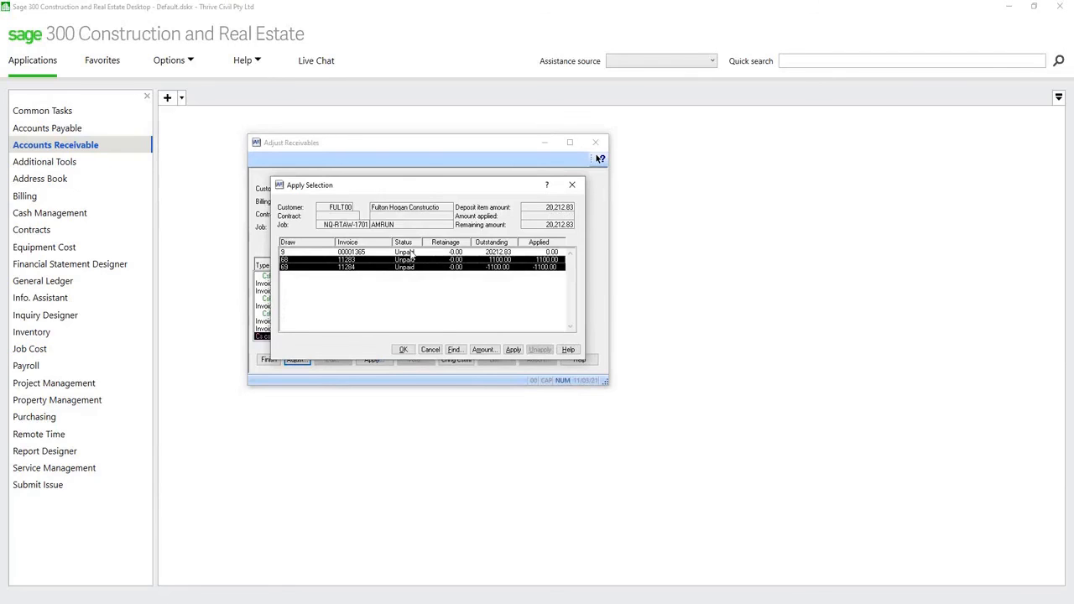
{"action": "double_click", "coordinate": [412, 253]}
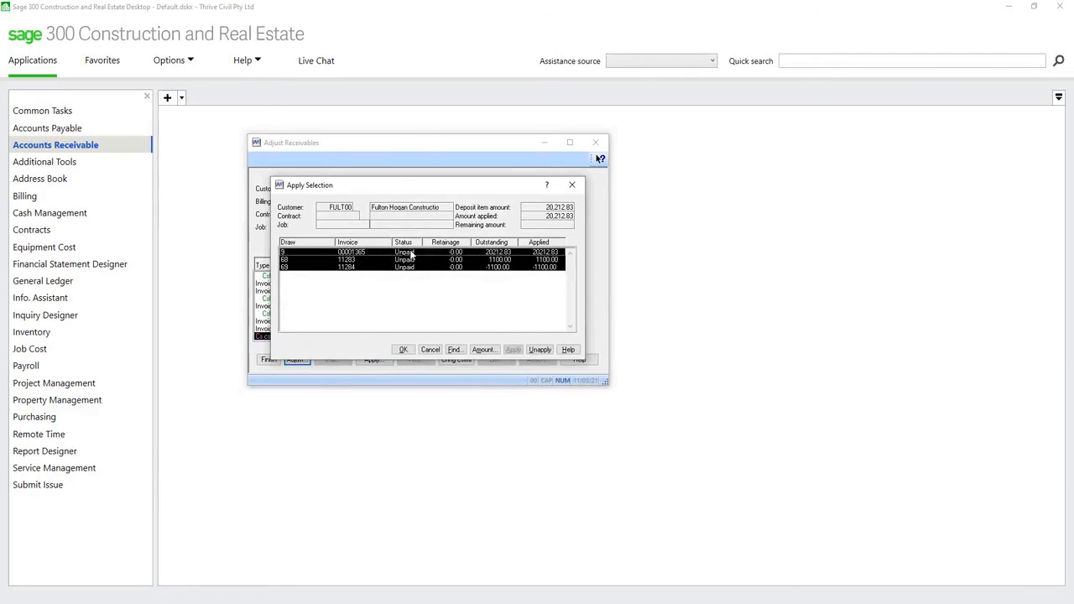
{"action": "left_click", "coordinate": [403, 351]}
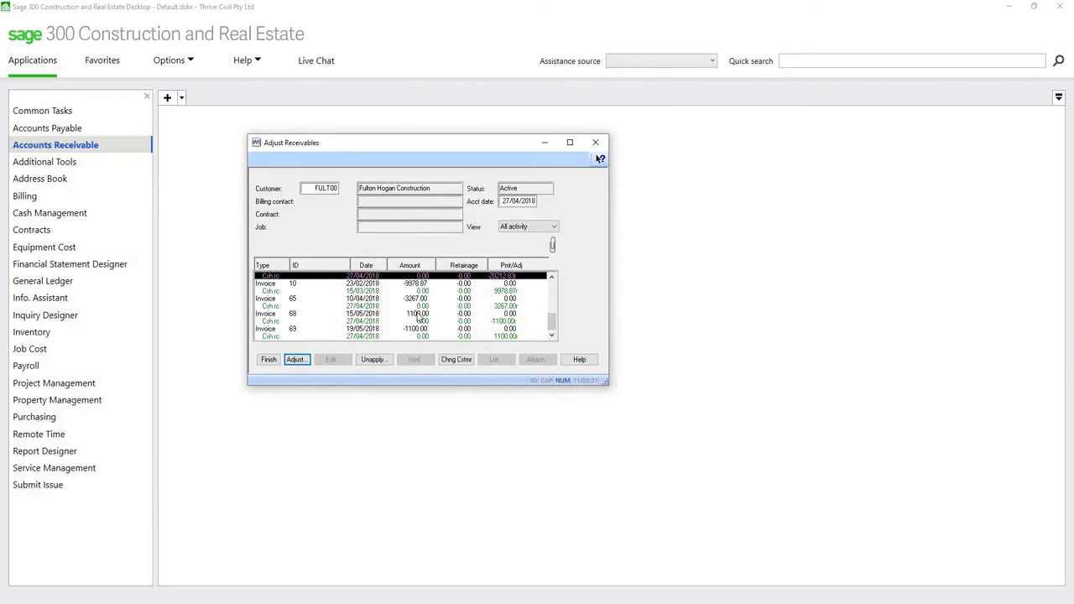
Review the reapplied receipts in the customer's activity list and set the view to All invoices to check the most recent invoices.
{"action": "left_click", "coordinate": [552, 277]}
{"action": "left_click", "coordinate": [553, 278]}
{"action": "left_click", "coordinate": [553, 278]}
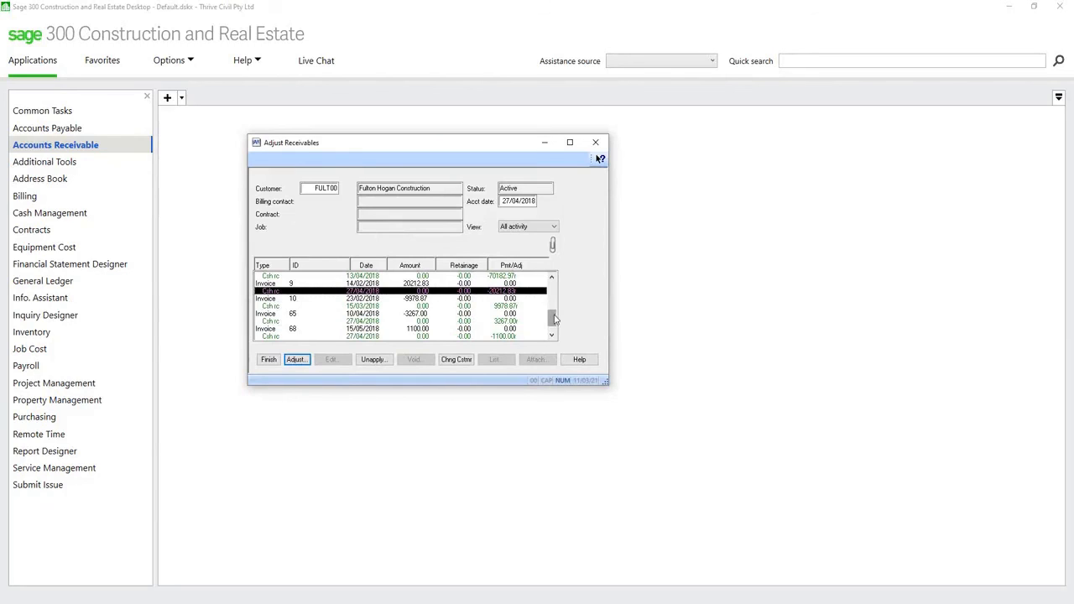
{"action": "left_click_drag", "start_coordinate": [553, 324], "coordinate": [555, 322]}
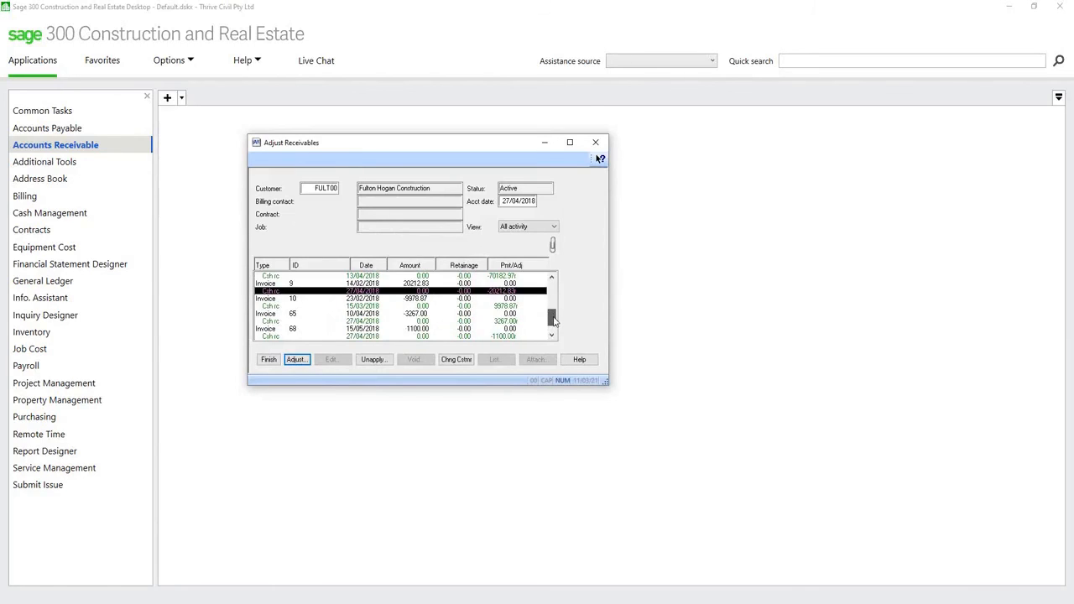
{"action": "left_click", "coordinate": [555, 227]}
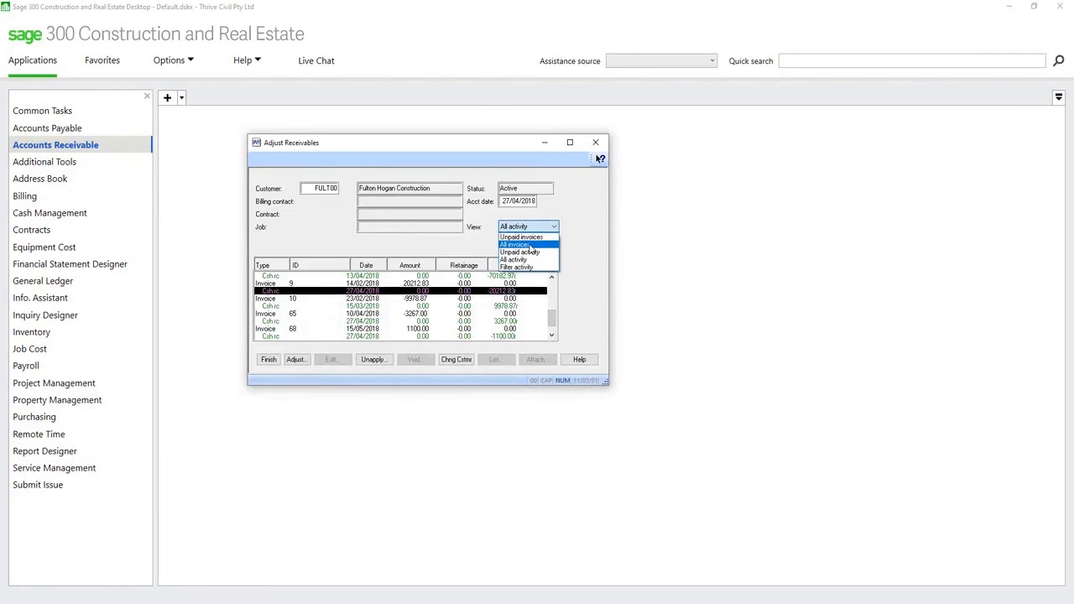
{"action": "left_click", "coordinate": [531, 245]}
{"action": "left_click_drag", "start_coordinate": [552, 285], "coordinate": [553, 318]}
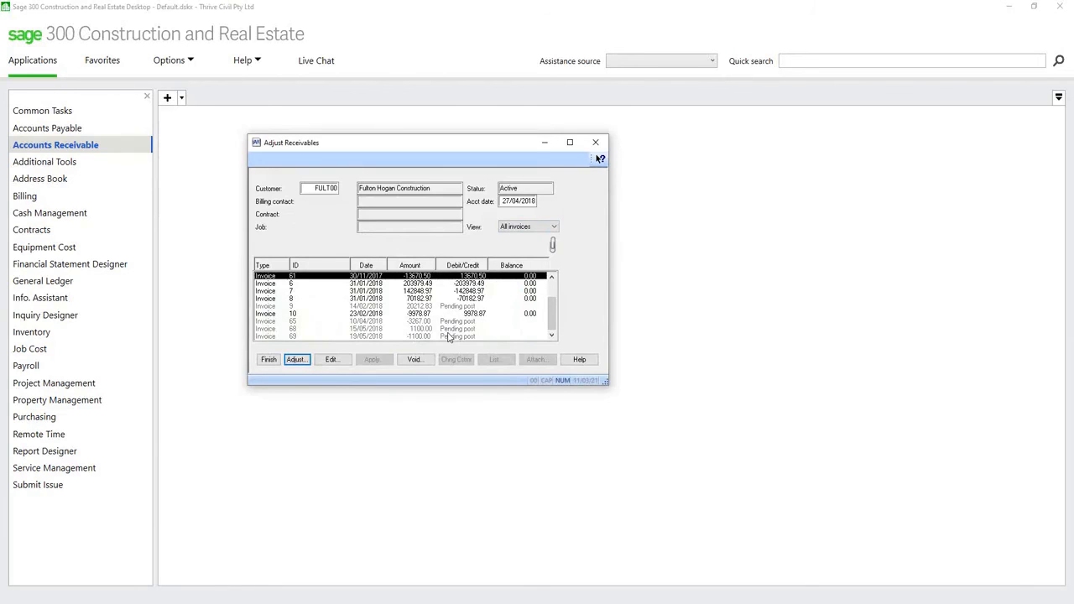
Finish the receivables adjustments and start the printout to the preset print file.
{"action": "left_click", "coordinate": [268, 360]}
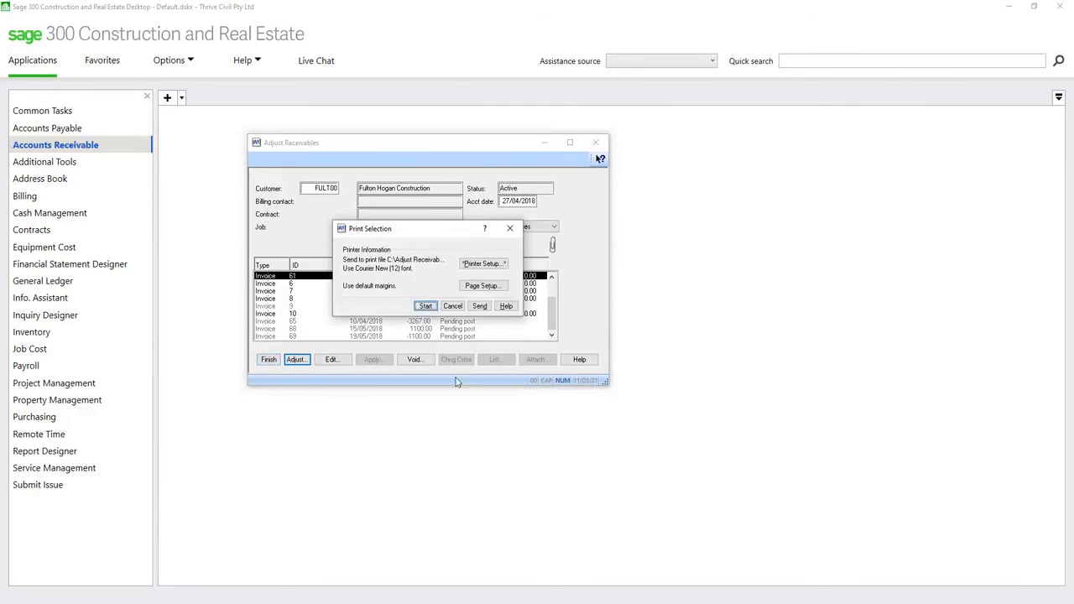
{"action": "key", "text": "Return"}
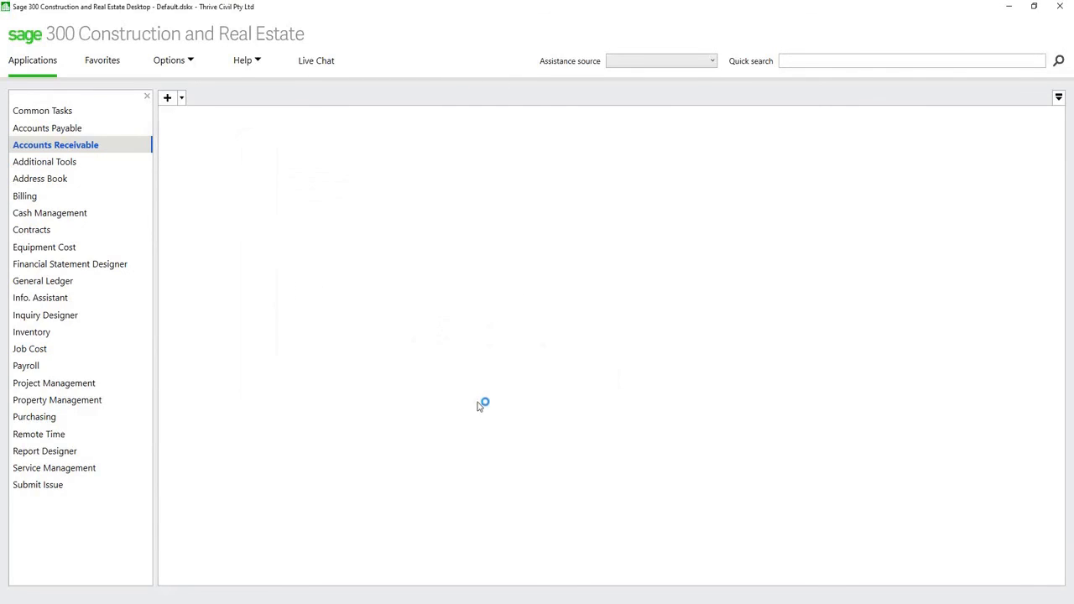